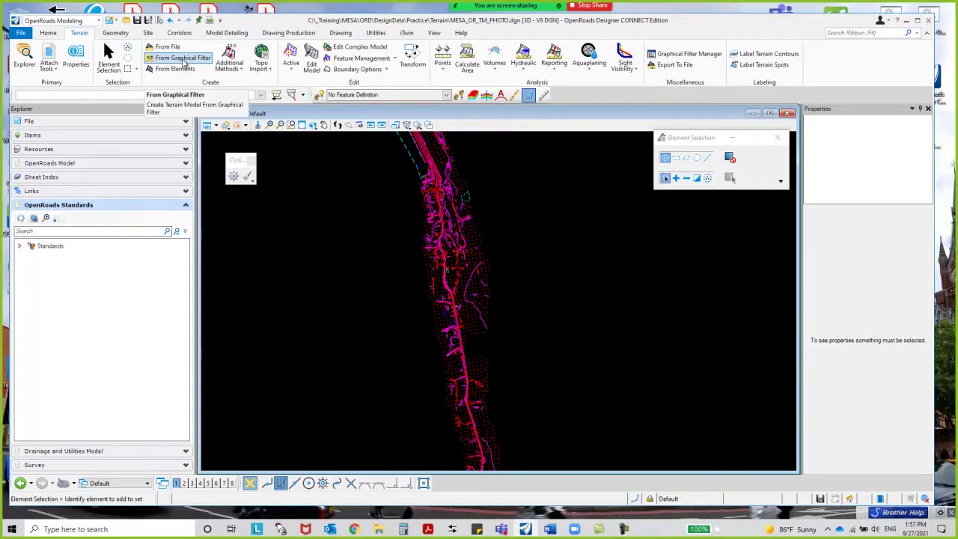
- Start Create Terrain by Graphical Filter, then briefly open and close the Terrain Filter Manager
{"action": "left_click", "coordinate": [184, 63]}
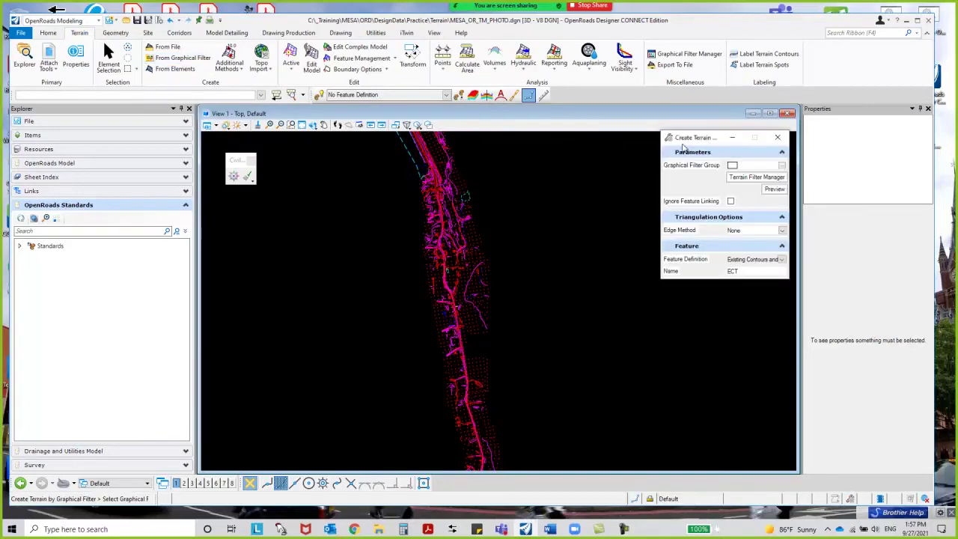
{"action": "left_click_drag", "start_coordinate": [703, 137], "coordinate": [255, 229]}
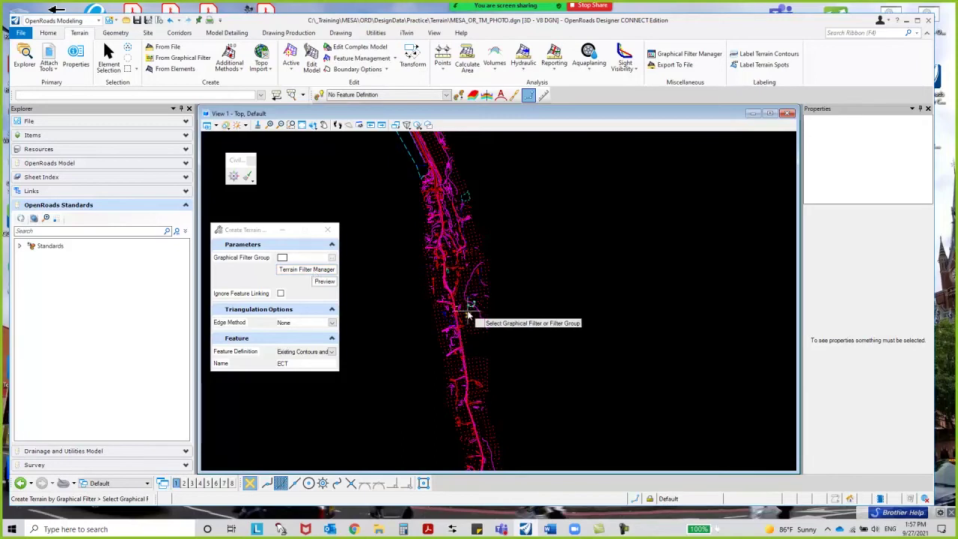
{"action": "left_click", "coordinate": [301, 271]}
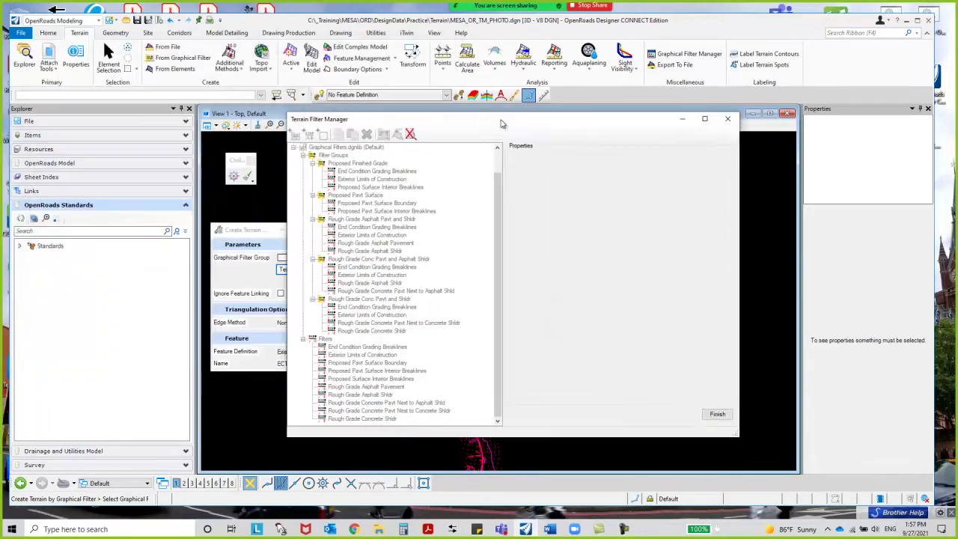
{"action": "left_click_drag", "start_coordinate": [501, 124], "coordinate": [608, 140]}
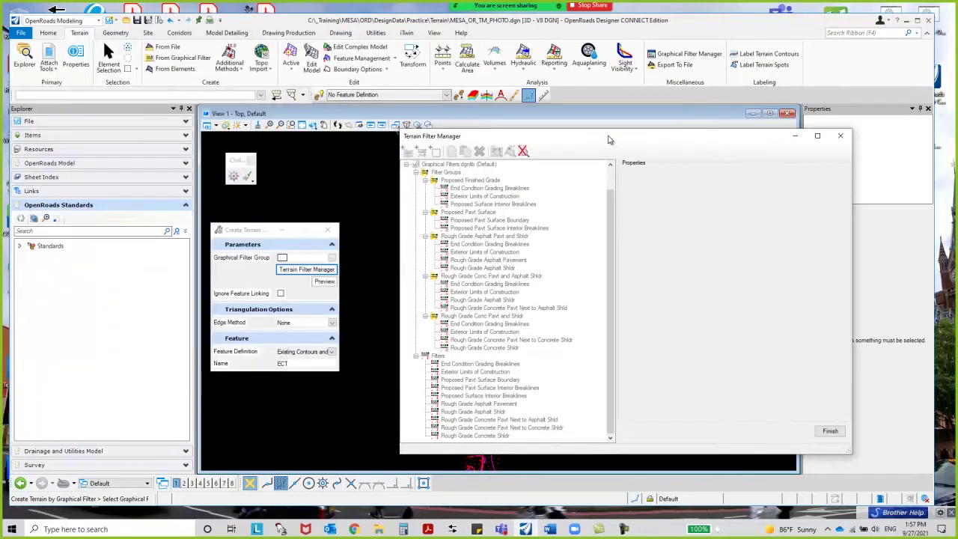
{"action": "left_click", "coordinate": [839, 136]}
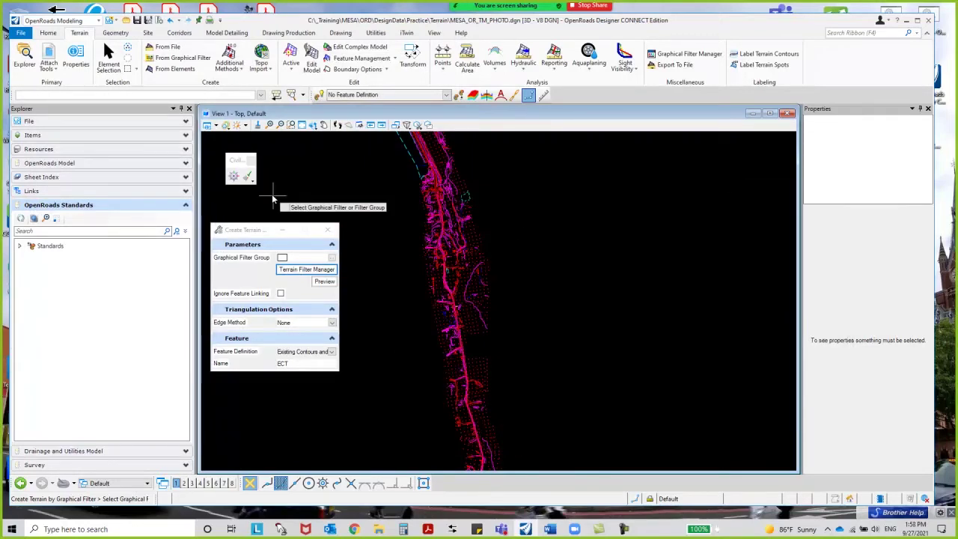
- Create a new filter named Breaks under the Filters category of MESA_OR_TM_PHOTO
{"action": "left_click", "coordinate": [682, 56]}
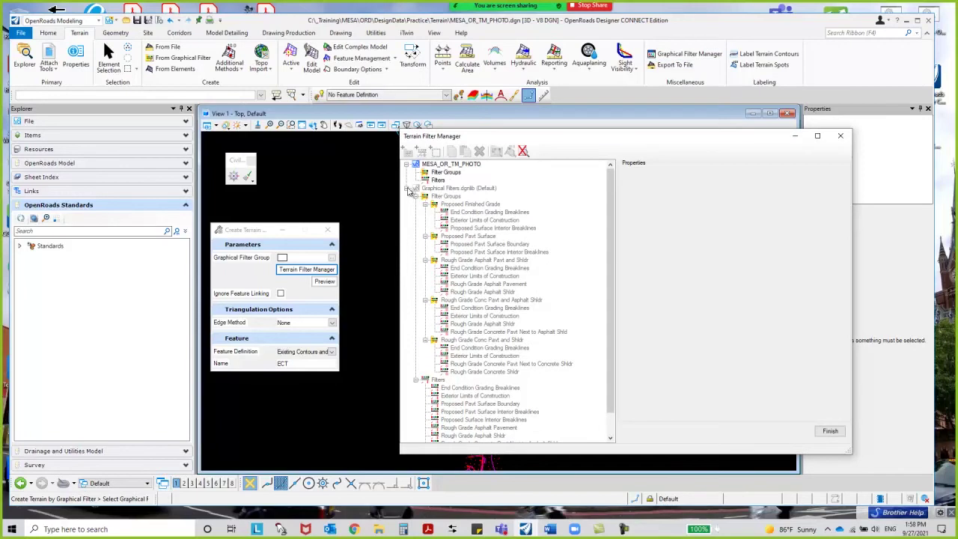
{"action": "left_click", "coordinate": [413, 182]}
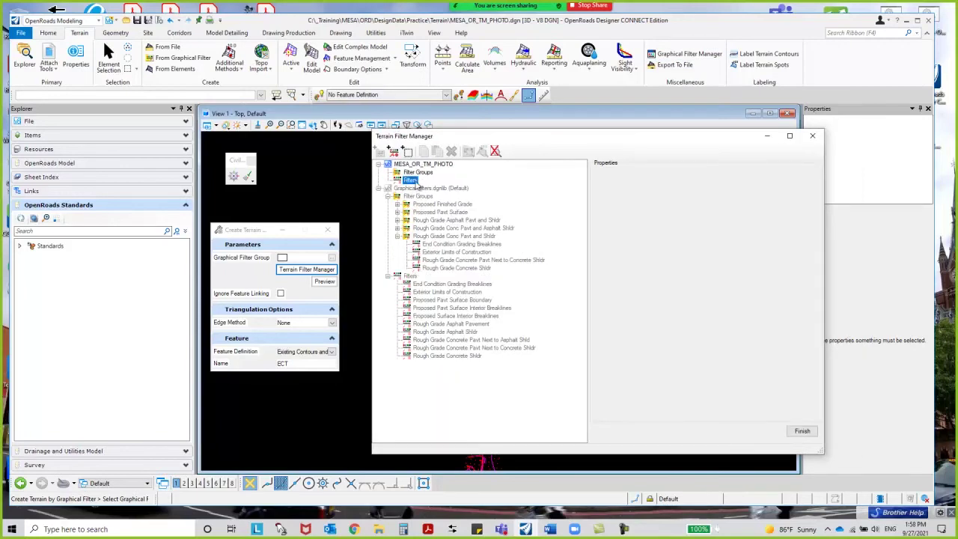
{"action": "right_click", "coordinate": [415, 184]}
{"action": "left_click", "coordinate": [449, 187]}
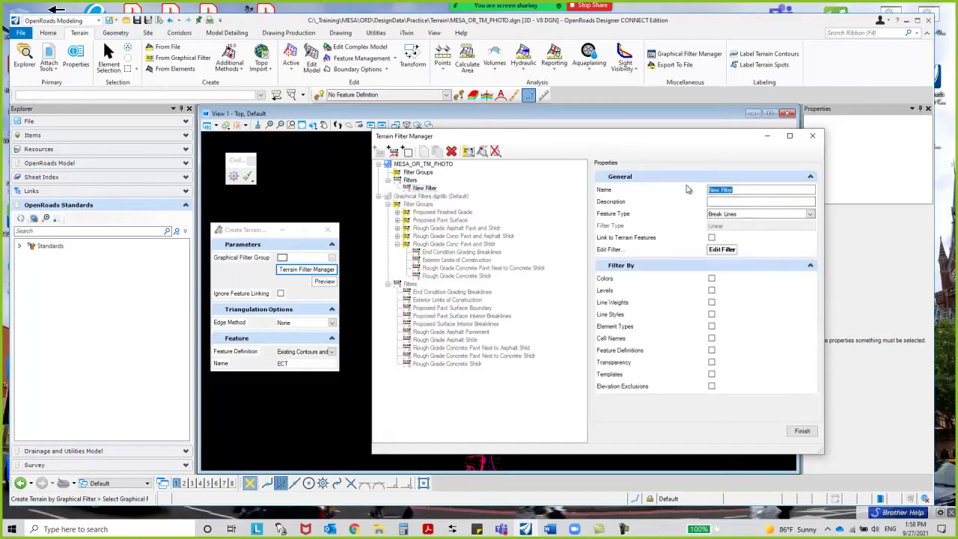
{"action": "type", "text": "bRE"}
{"action": "key", "text": "BackSpace"}
{"action": "key", "text": "BackSpace"}
{"action": "key", "text": "BackSpace"}
{"action": "type", "text": "B"}
{"action": "key", "text": "BackSpace"}
{"action": "key", "text": "BackSpace"}
{"action": "key", "text": "Caps_Lock"}
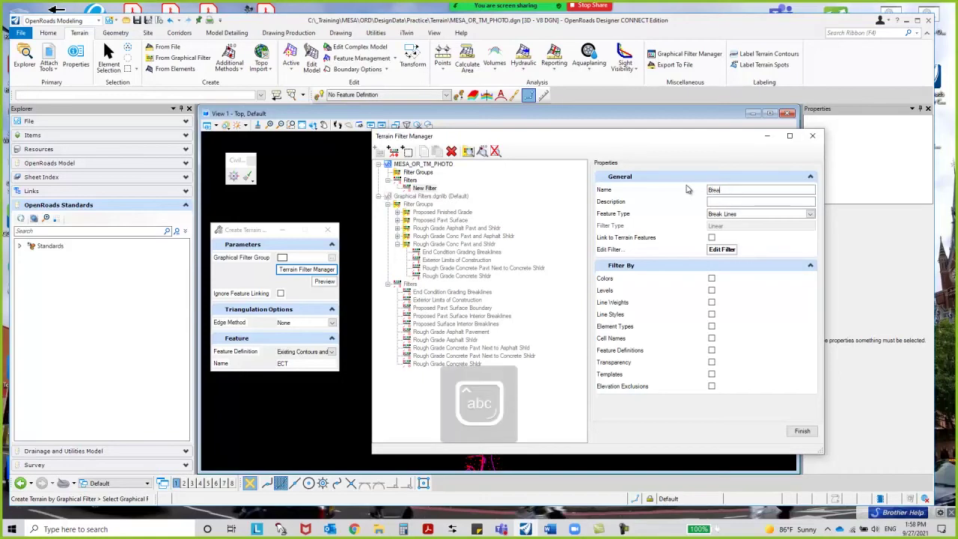
{"action": "type", "text": "reaks"}
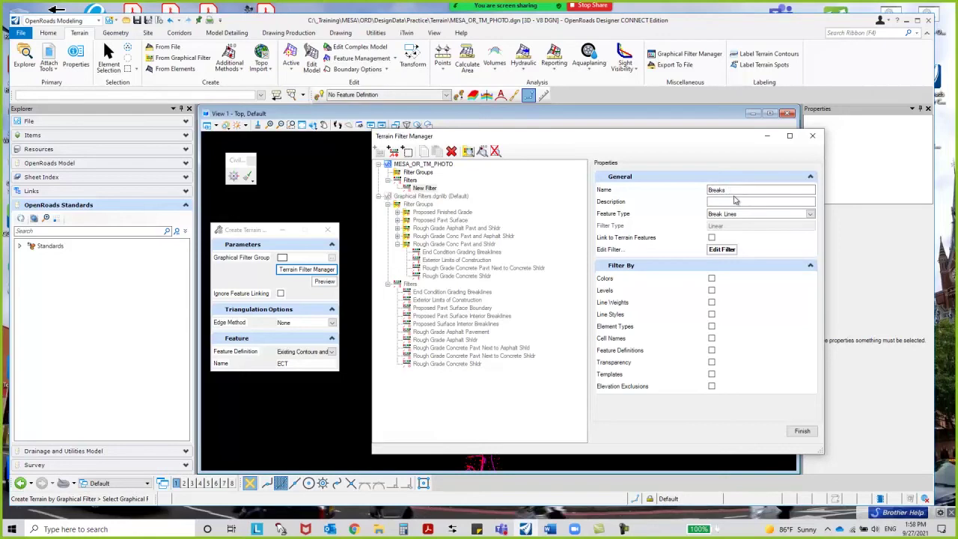
{"action": "left_click", "coordinate": [735, 200]}
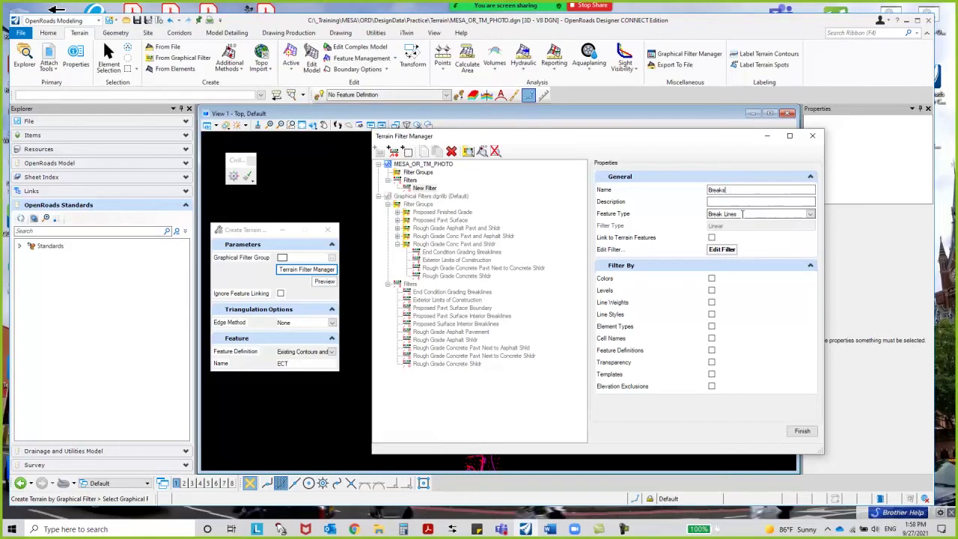
- Keep Break Lines as the Breaks feature type and zoom in to inspect the linework
{"action": "left_click", "coordinate": [811, 215]}
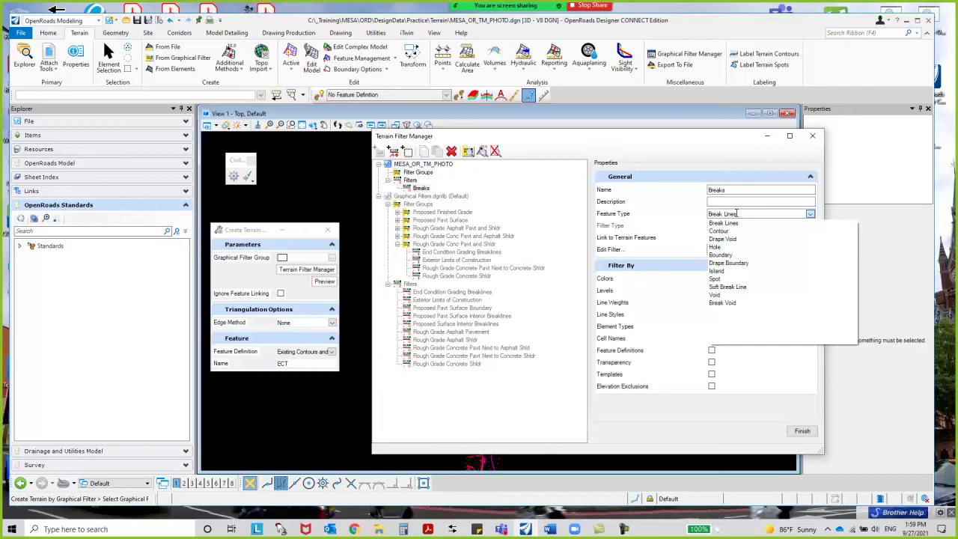
{"action": "left_click", "coordinate": [727, 152]}
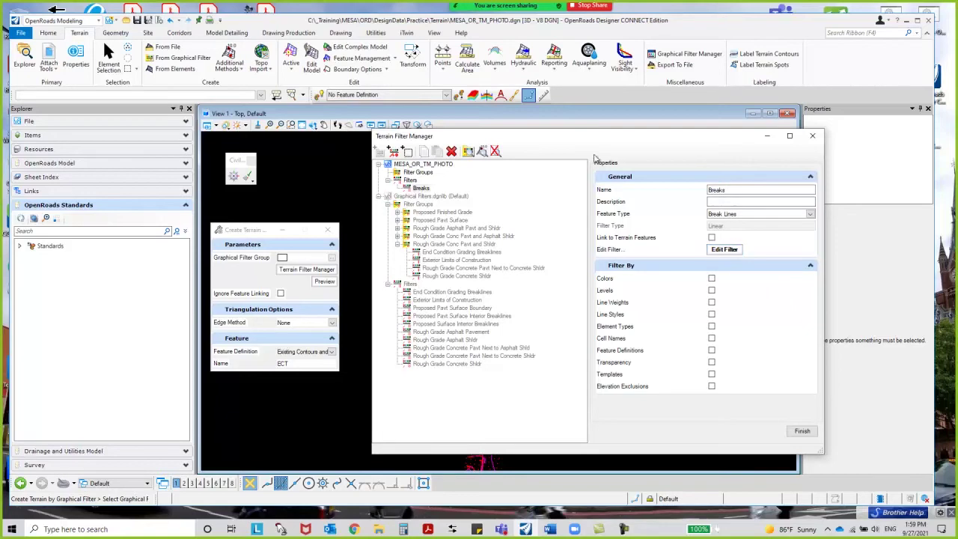
{"action": "left_click_drag", "start_coordinate": [641, 140], "coordinate": [863, 129]}
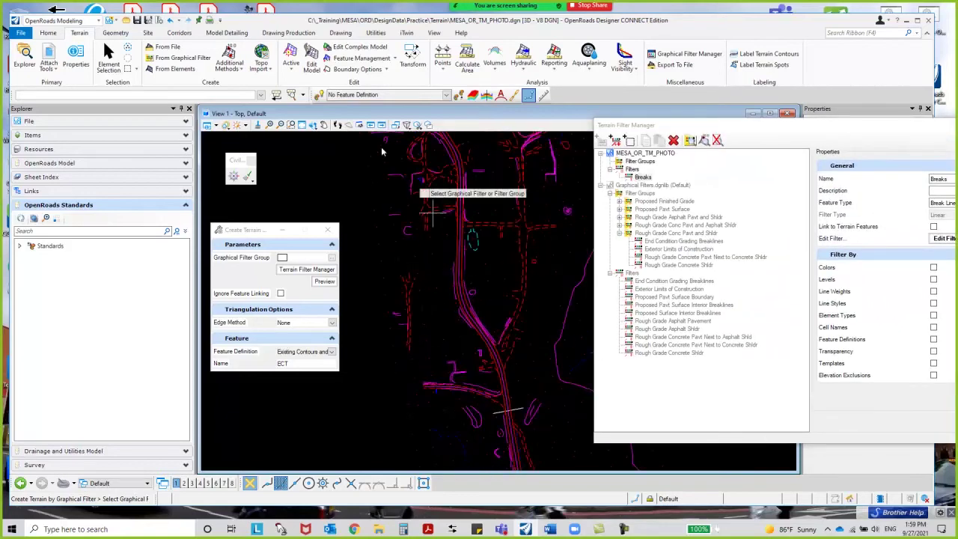
{"action": "left_click", "coordinate": [109, 56]}
{"action": "scroll", "coordinate": [454, 281], "scroll_direction": "up", "scroll_amount": 2}
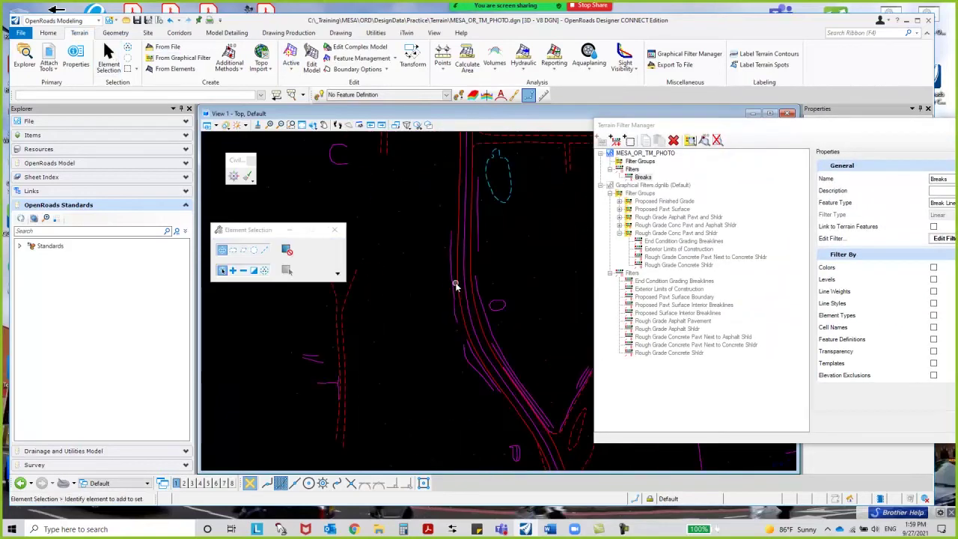
{"action": "mouse_move", "coordinate": [451, 281]}
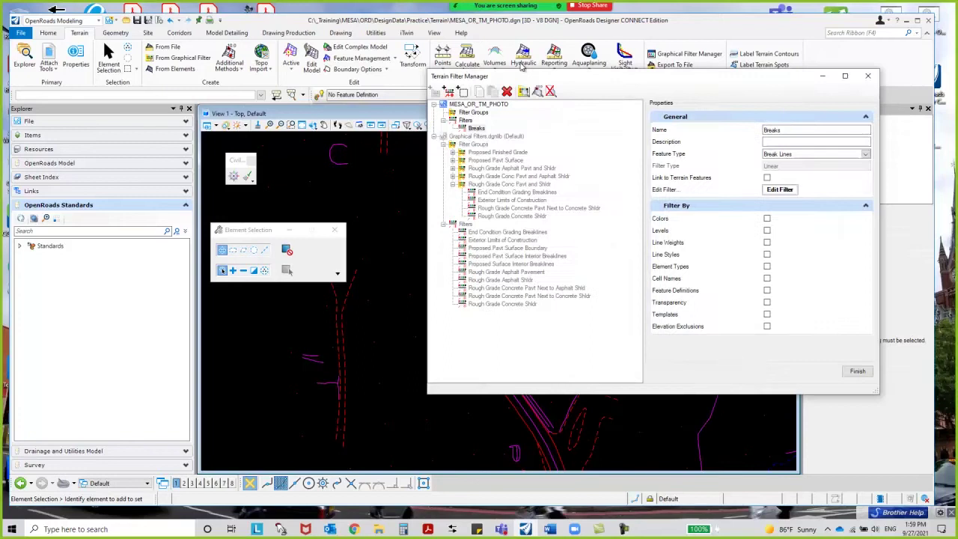
- Add levels p_drainage conc drain through p_road dirt road to Breaks, excluding p_dtm mass points and p_dtm obscured area
{"action": "left_click", "coordinate": [684, 147]}
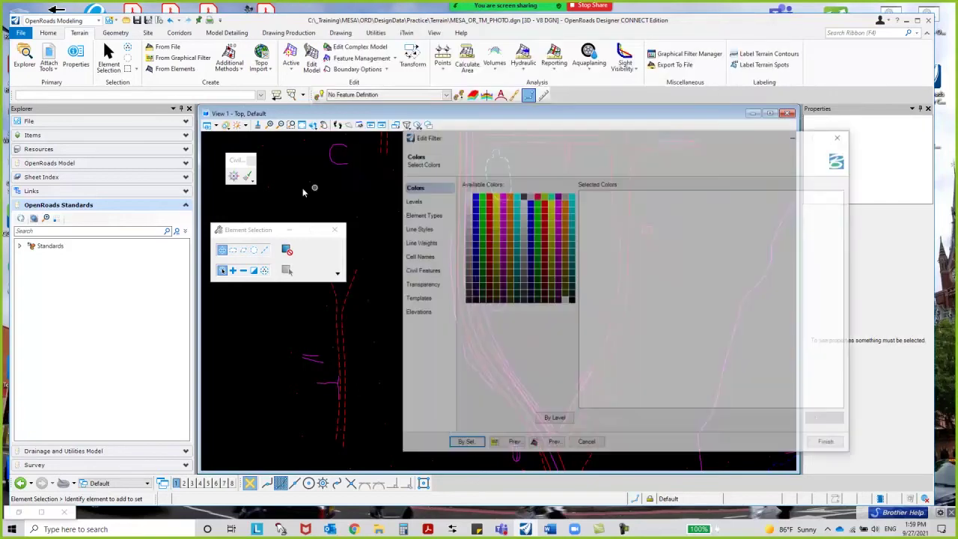
{"action": "left_click", "coordinate": [419, 202]}
{"action": "left_click", "coordinate": [428, 215]}
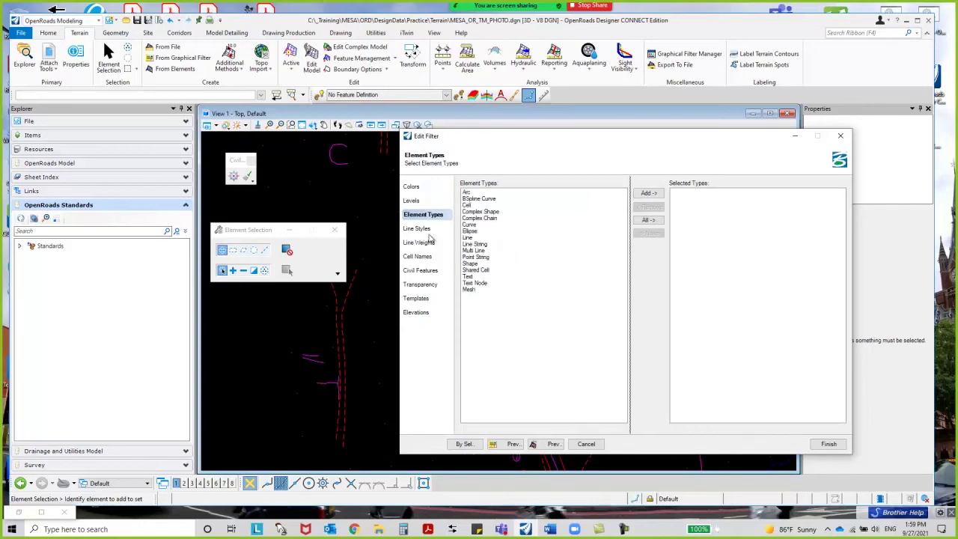
{"action": "left_click", "coordinate": [415, 202]}
{"action": "left_click", "coordinate": [505, 201]}
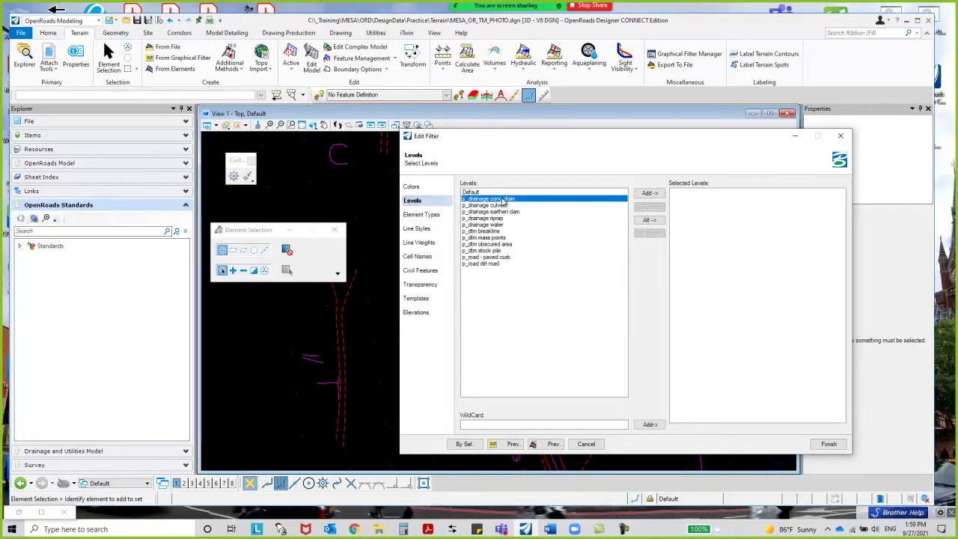
{"action": "left_click", "coordinate": [491, 264], "text": "shift"}
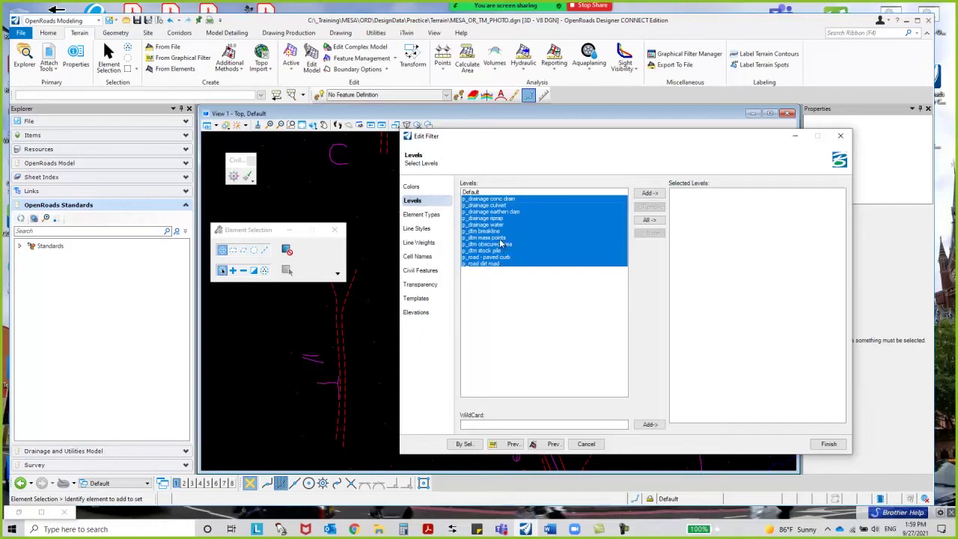
{"action": "left_click", "coordinate": [493, 237], "text": "ctrl"}
{"action": "left_click", "coordinate": [502, 244], "text": "ctrl"}
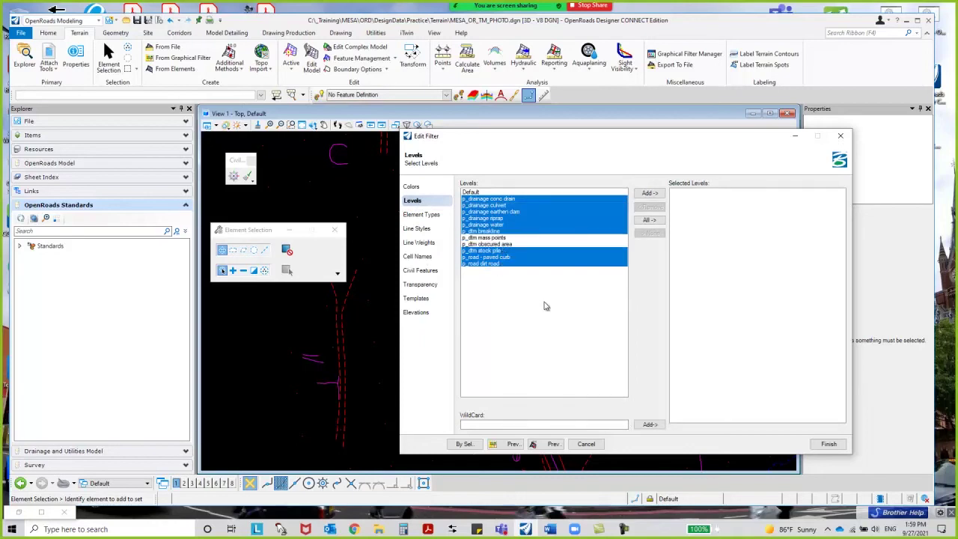
{"action": "left_click", "coordinate": [649, 194]}
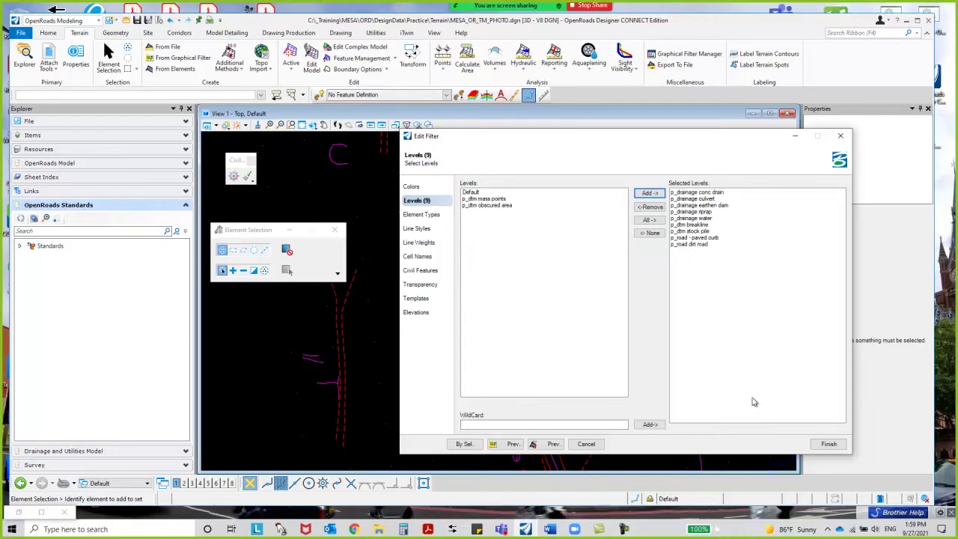
- Finish the Breaks criteria and create a second filter named Masspoints with feature type Spot
{"action": "left_click", "coordinate": [820, 444]}
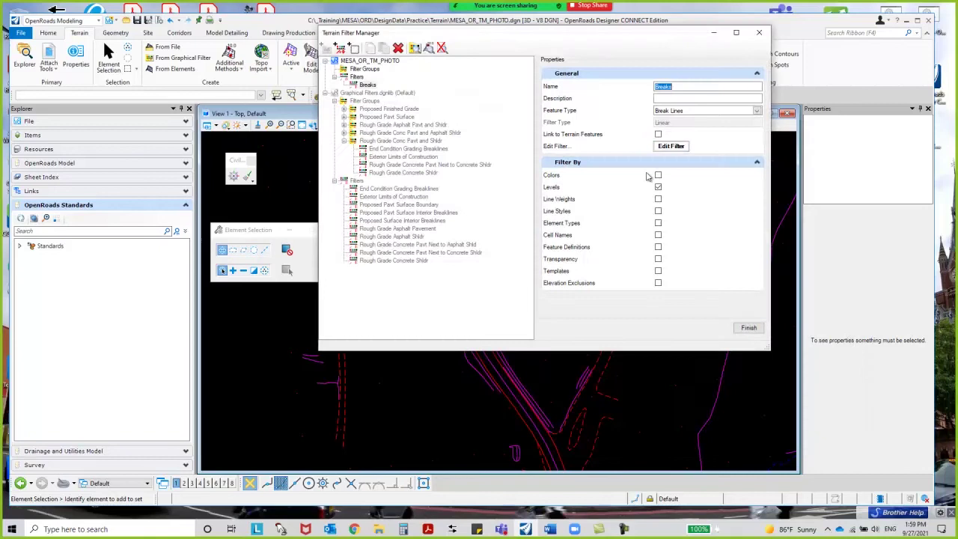
{"action": "left_click", "coordinate": [356, 77]}
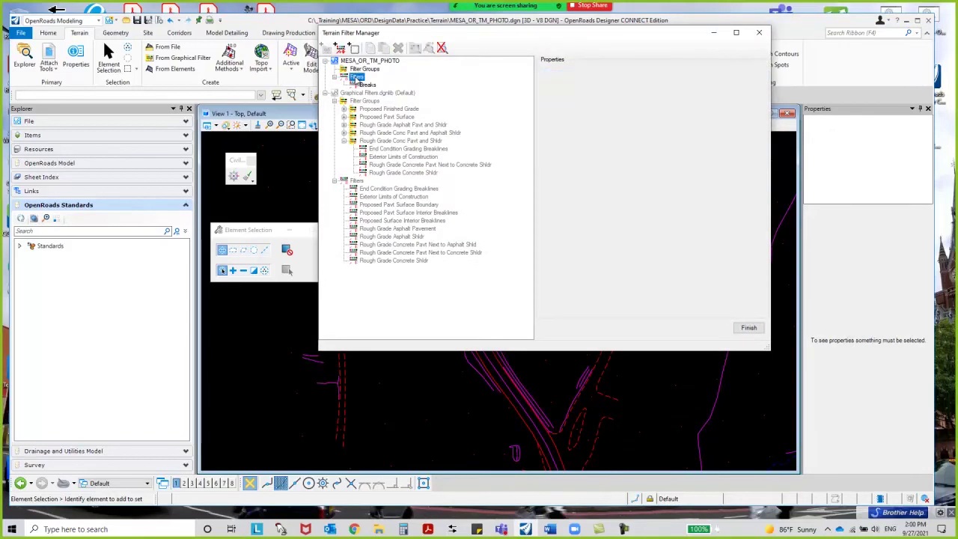
{"action": "right_click", "coordinate": [365, 79]}
{"action": "left_click", "coordinate": [385, 80]}
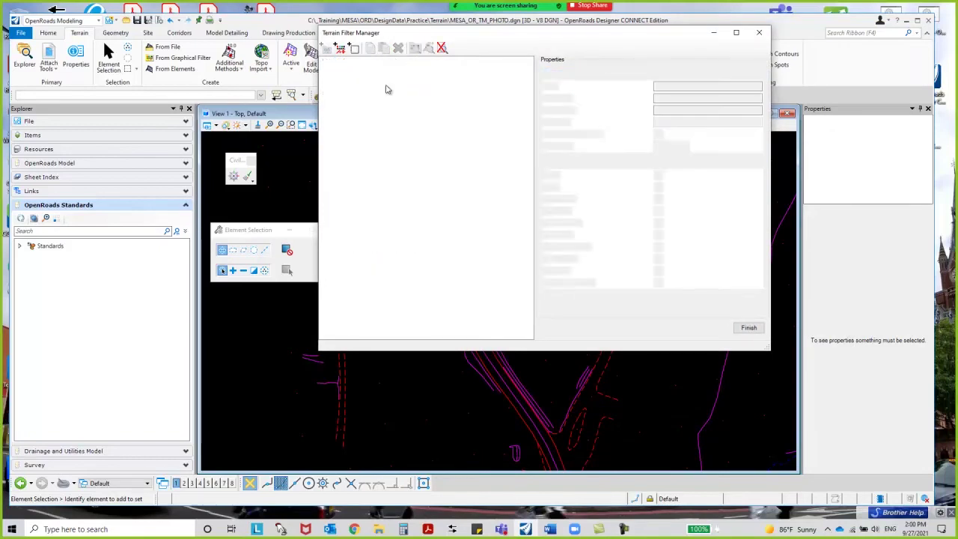
{"action": "left_click", "coordinate": [714, 87]}
{"action": "double_click", "coordinate": [714, 87]}
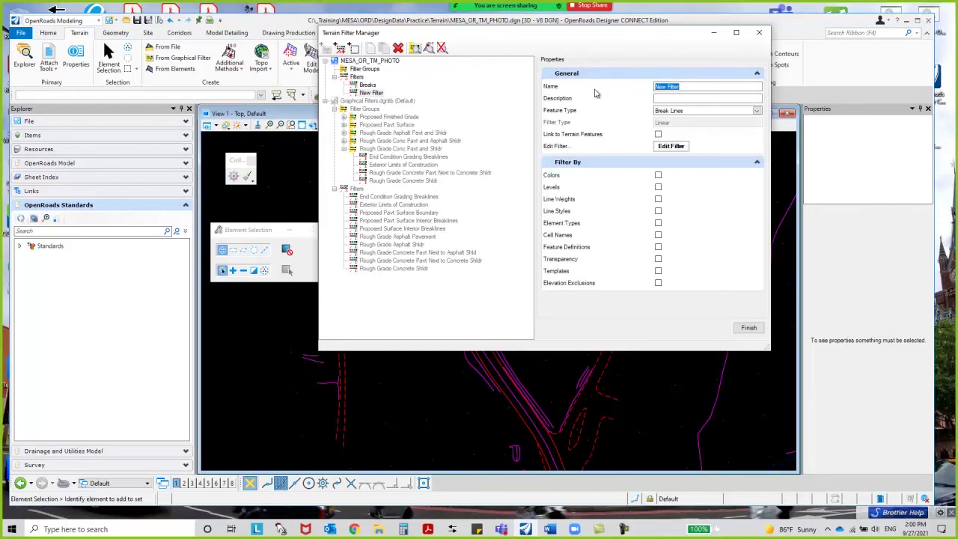
{"action": "type", "text": "Masspoints"}
{"action": "left_click", "coordinate": [757, 111]}
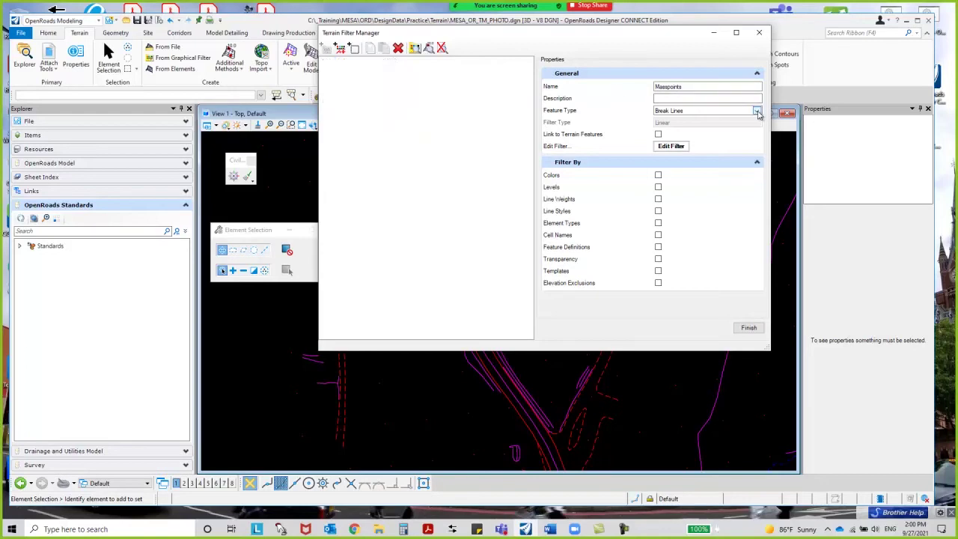
{"action": "left_click", "coordinate": [757, 112]}
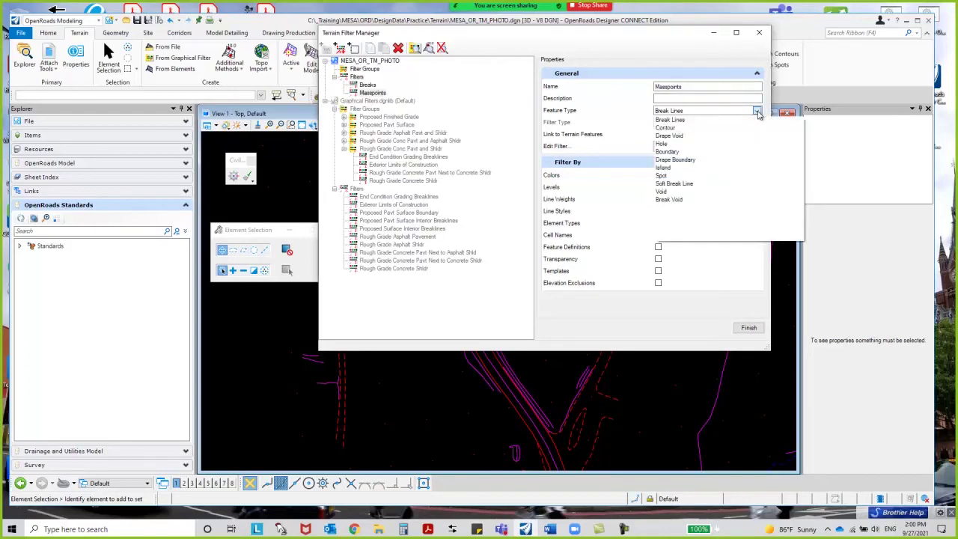
{"action": "left_click", "coordinate": [672, 176]}
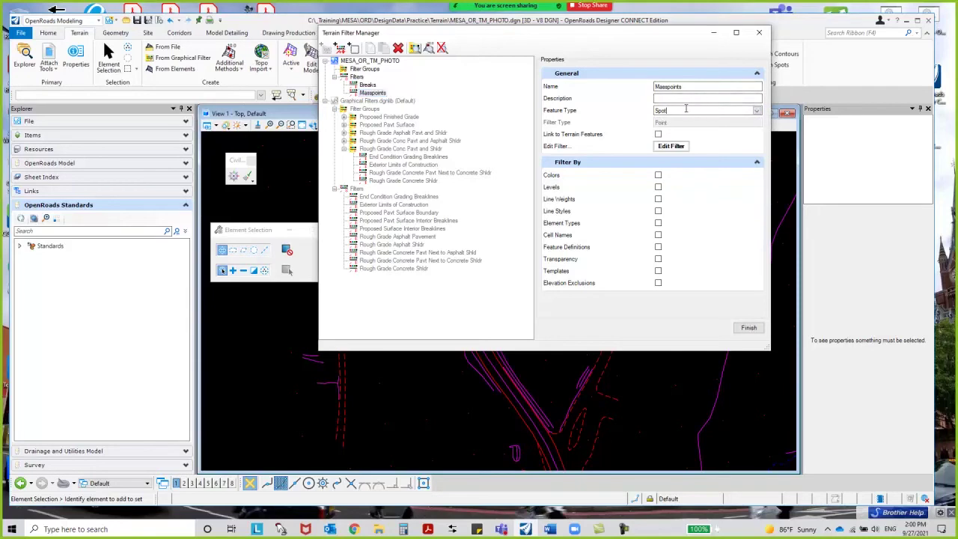
- Add the p_dtm mass points level to the Masspoints filter criteria and finish
{"action": "left_click", "coordinate": [671, 147]}
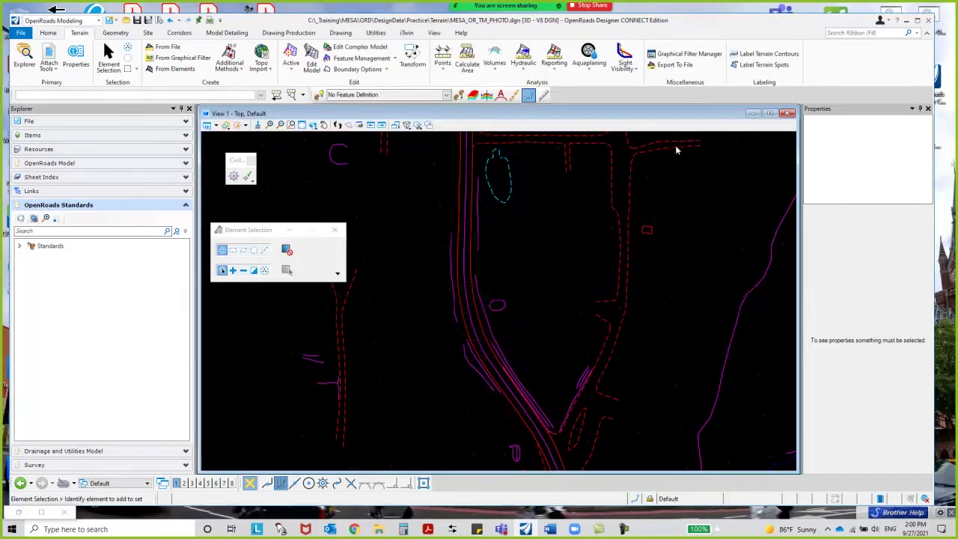
{"action": "left_click", "coordinate": [413, 200]}
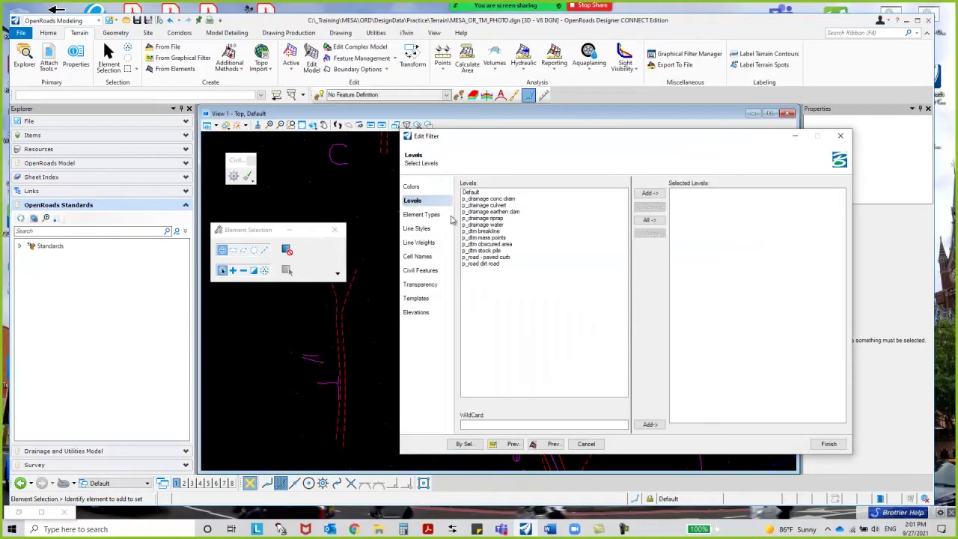
{"action": "left_click", "coordinate": [486, 237]}
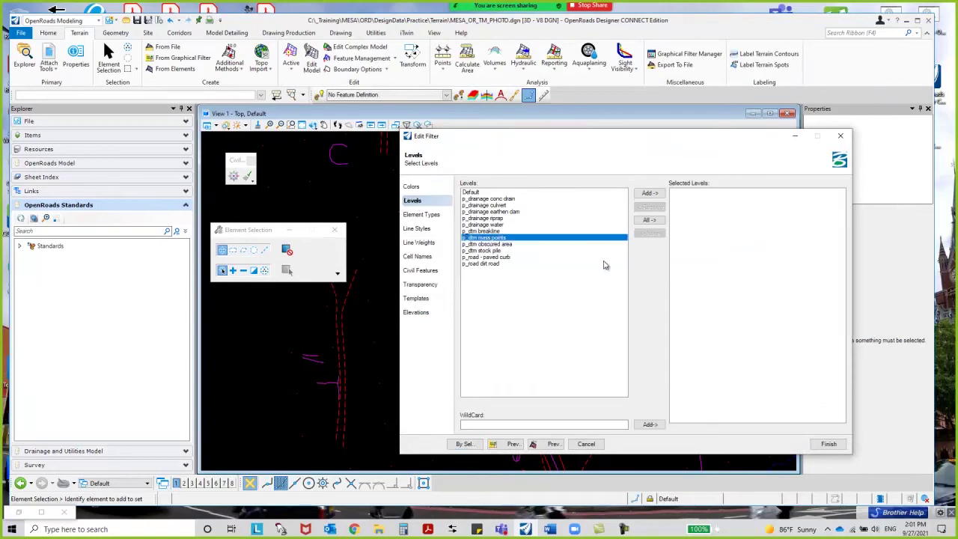
{"action": "left_click", "coordinate": [648, 194]}
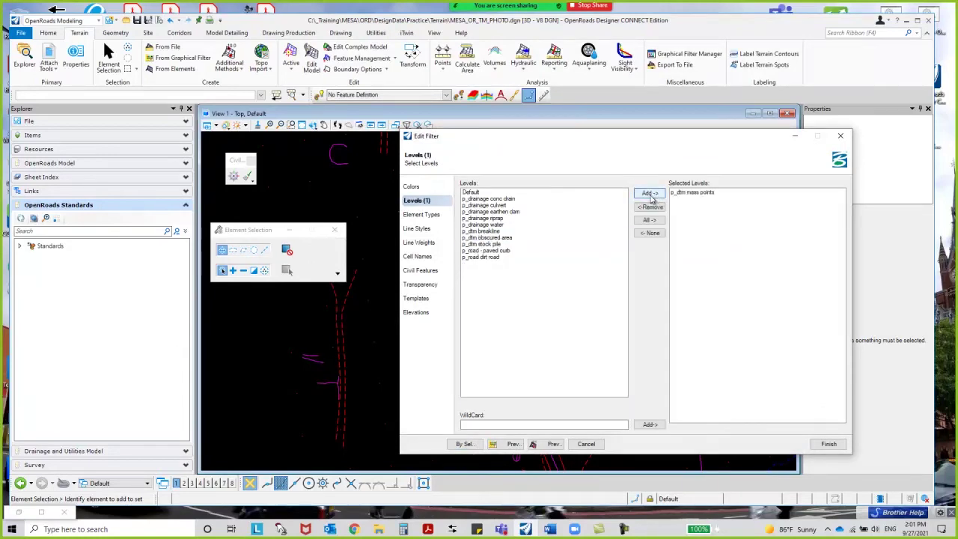
{"action": "left_click", "coordinate": [827, 444]}
- Review the properties of the Breaks and Masspoints filters
{"action": "left_click", "coordinate": [367, 85]}
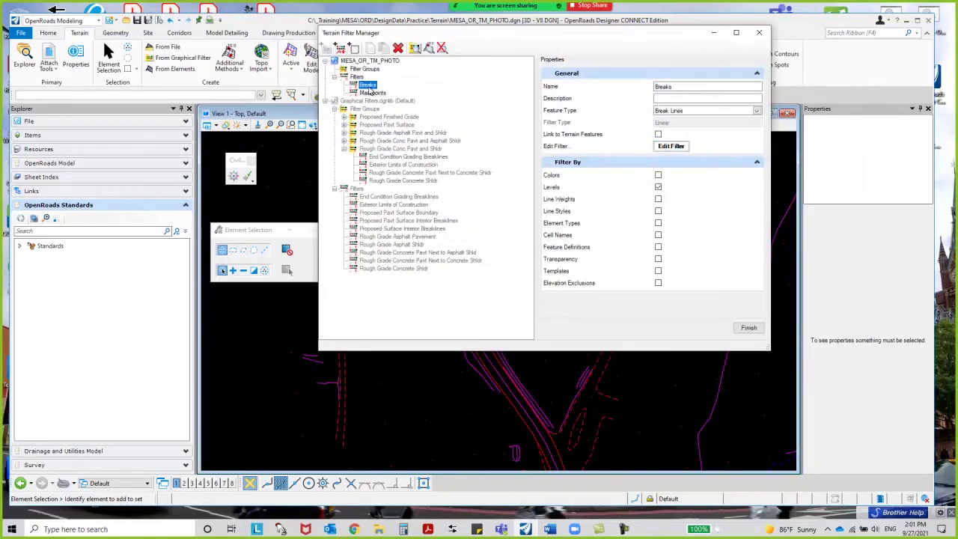
{"action": "left_click", "coordinate": [374, 94]}
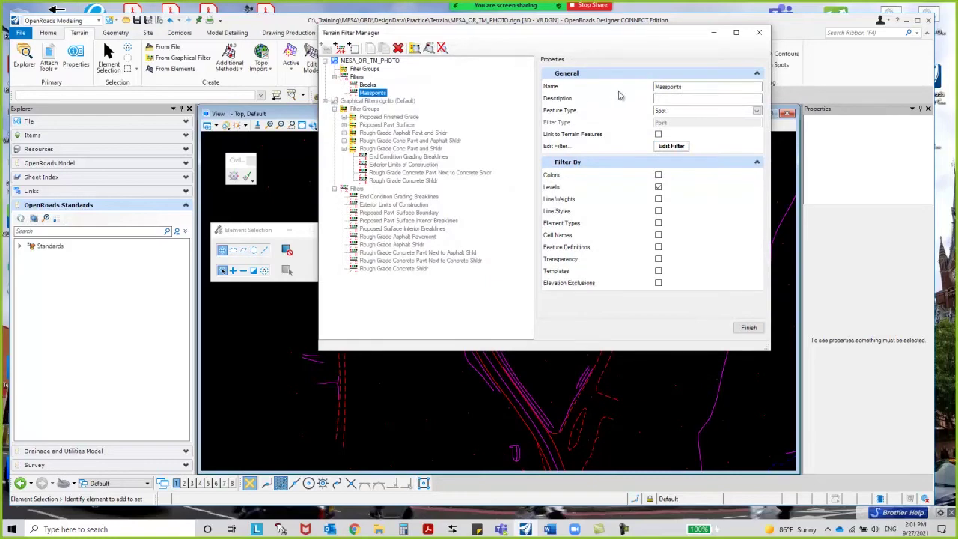
{"action": "left_click_drag", "start_coordinate": [678, 88], "coordinate": [575, 90]}
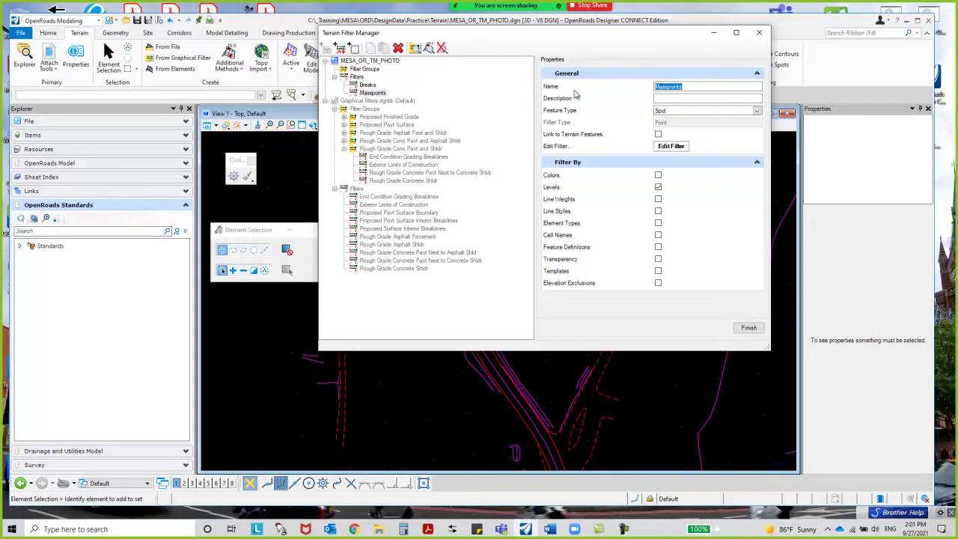
- Create a third filter named Obscured and set its feature type to Break Void
{"action": "right_click", "coordinate": [362, 78]}
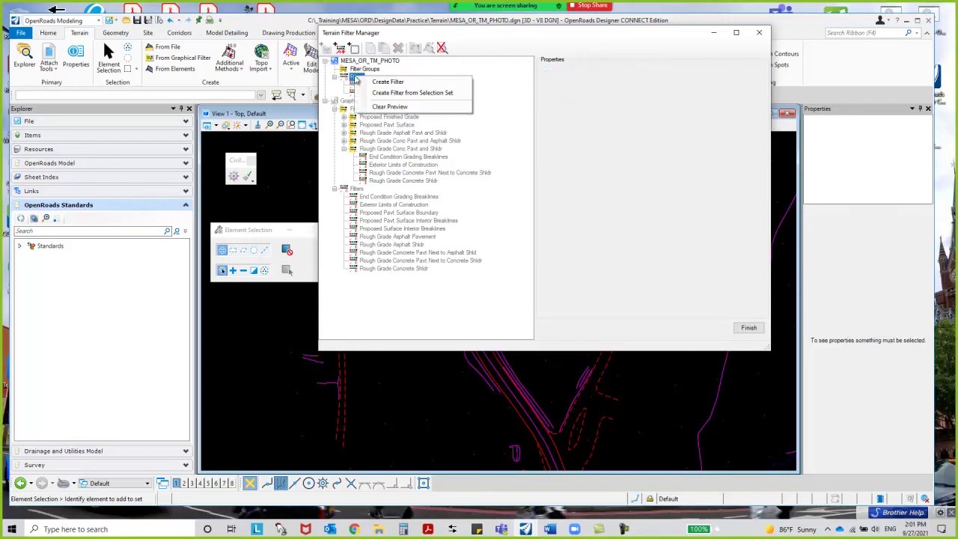
{"action": "left_click", "coordinate": [383, 82]}
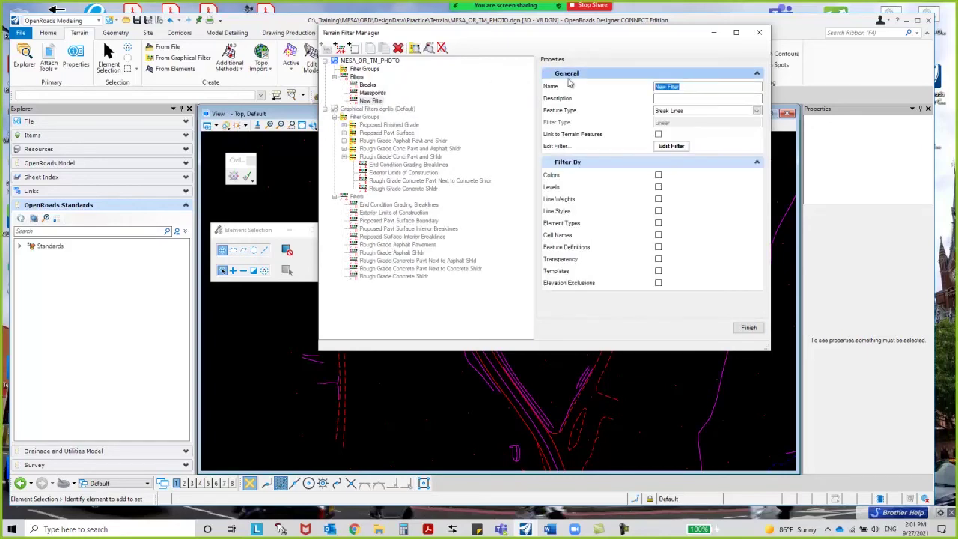
{"action": "type", "text": "Obscured"}
{"action": "left_click", "coordinate": [757, 110]}
{"action": "left_click", "coordinate": [757, 111]}
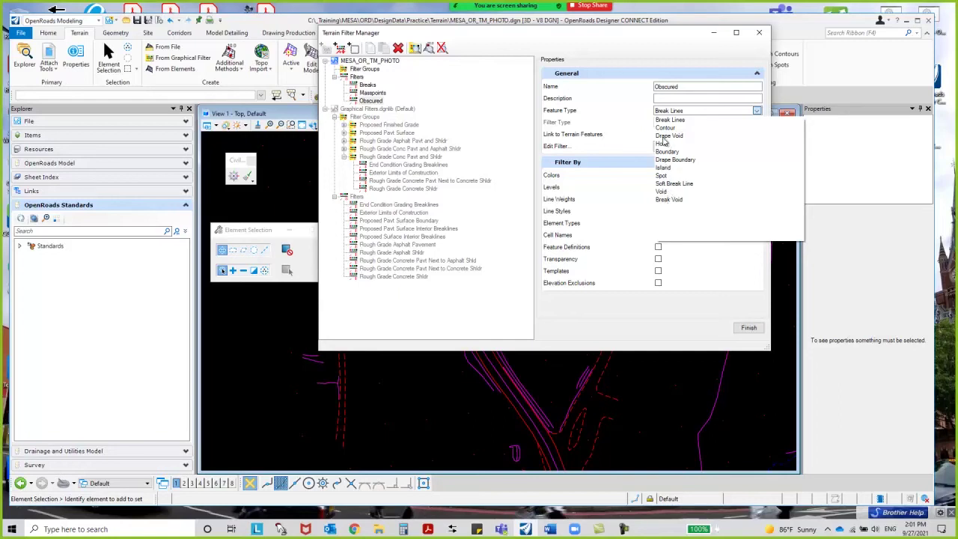
{"action": "left_click", "coordinate": [668, 199]}
{"action": "left_click", "coordinate": [756, 111]}
{"action": "left_click", "coordinate": [672, 199]}
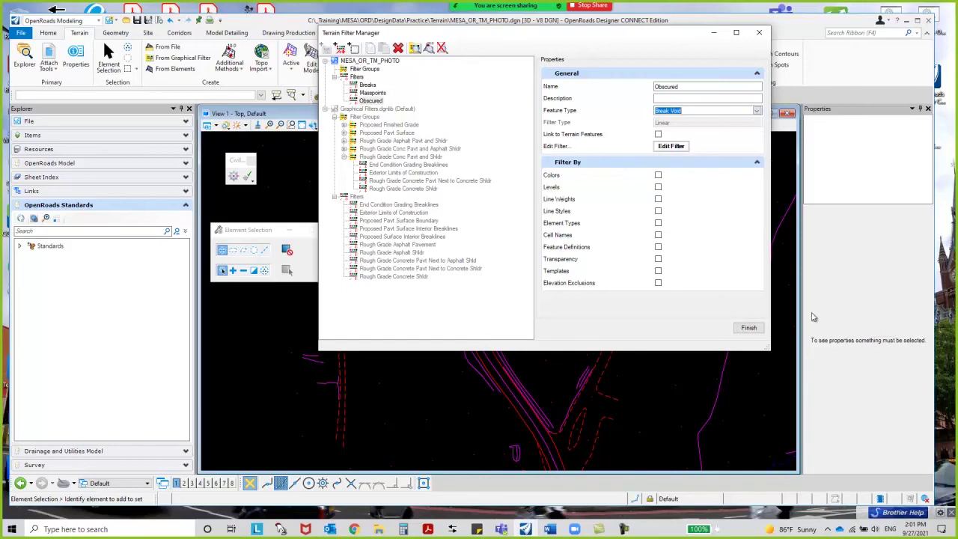
- Close the filter manager, select and rotate around the obscured-area shape, then restore Top view
{"action": "left_click", "coordinate": [748, 327]}
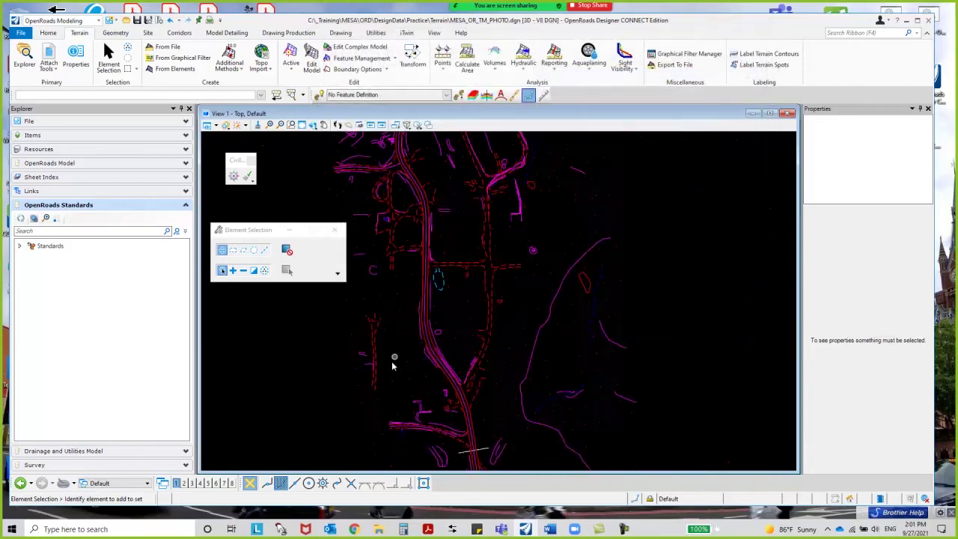
{"action": "scroll", "coordinate": [419, 231], "scroll_direction": "up", "scroll_amount": 5}
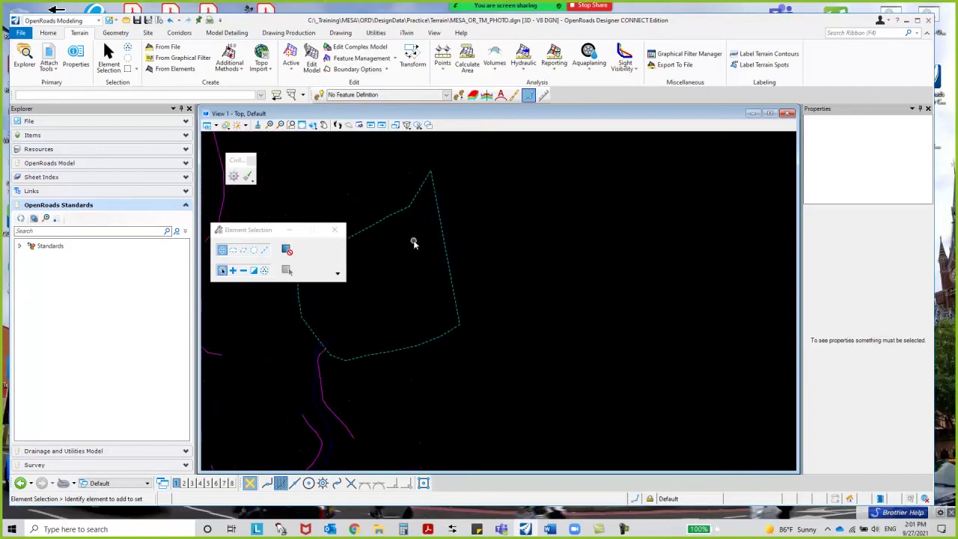
{"action": "left_click", "coordinate": [442, 224]}
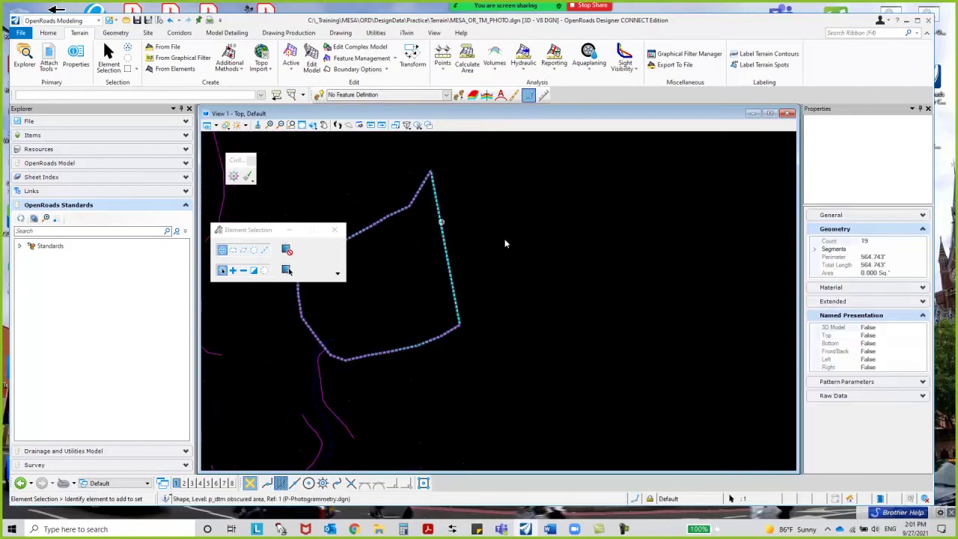
{"action": "left_click", "coordinate": [323, 124]}
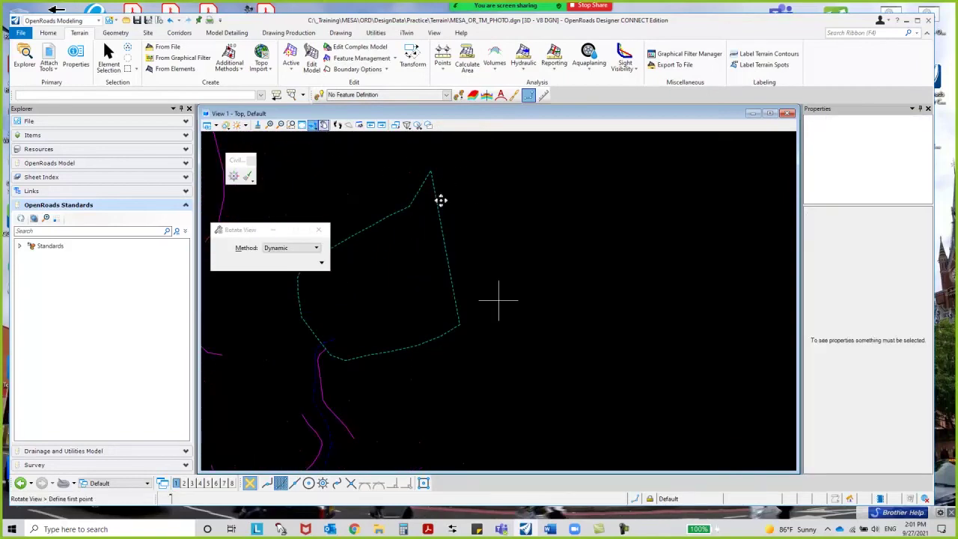
{"action": "left_click", "coordinate": [432, 172]}
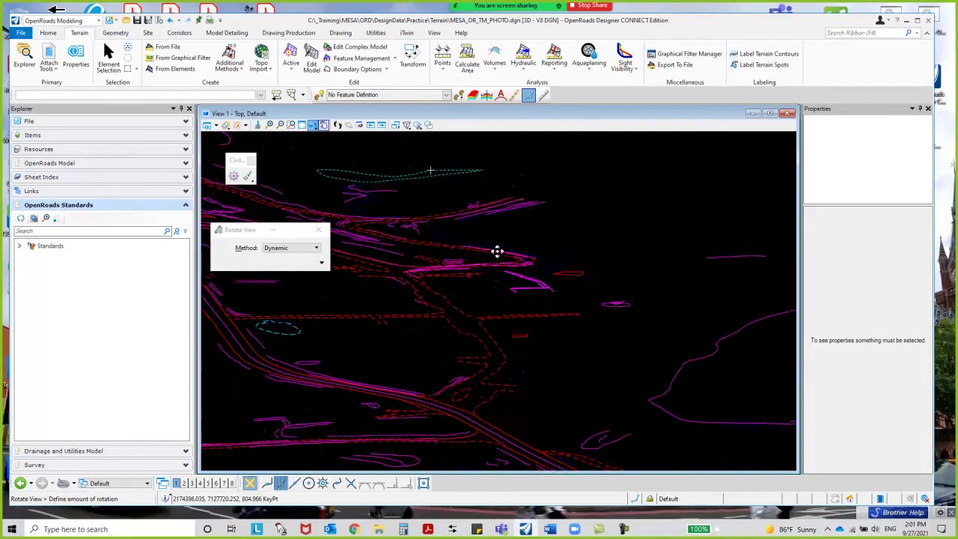
{"action": "left_click", "coordinate": [441, 312]}
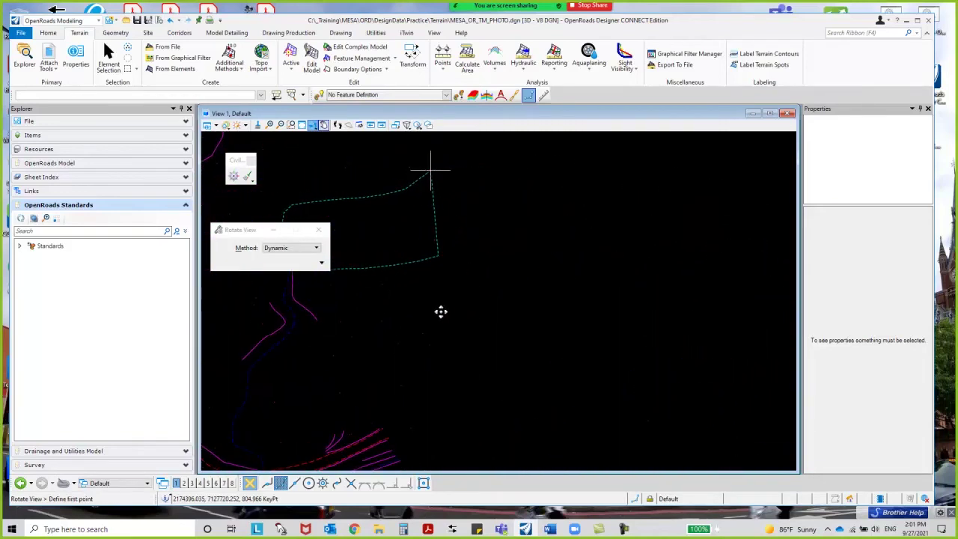
{"action": "left_click", "coordinate": [314, 127]}
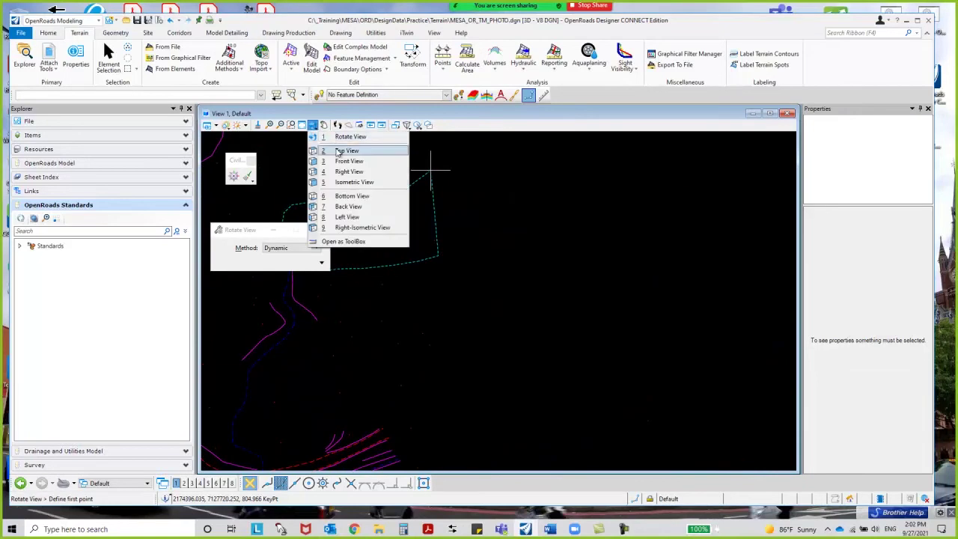
{"action": "left_click", "coordinate": [334, 150]}
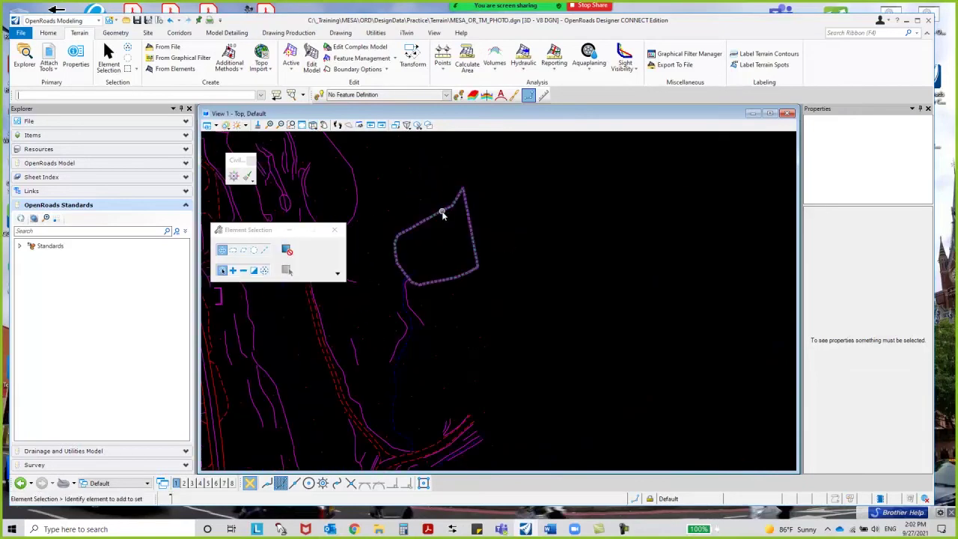
{"action": "left_click", "coordinate": [444, 210]}
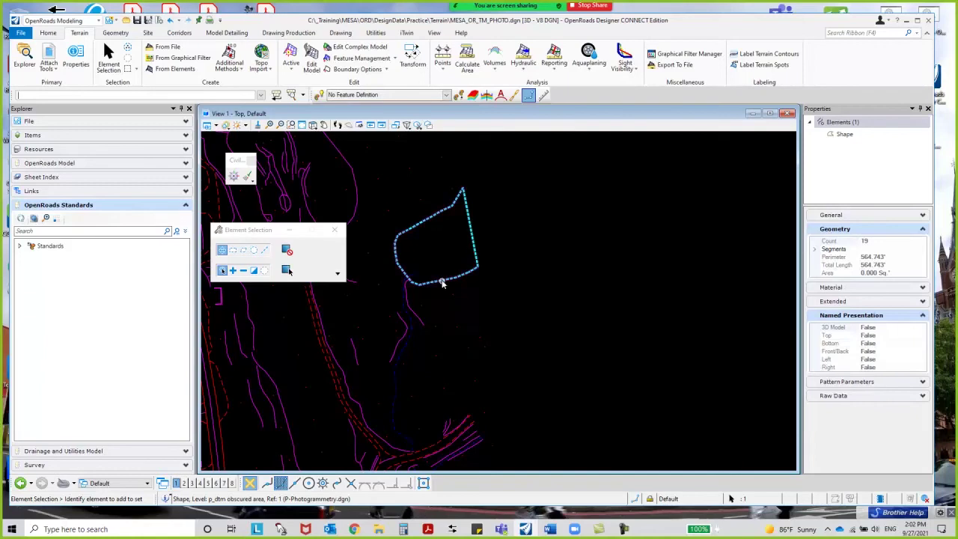
{"action": "left_click", "coordinate": [434, 242]}
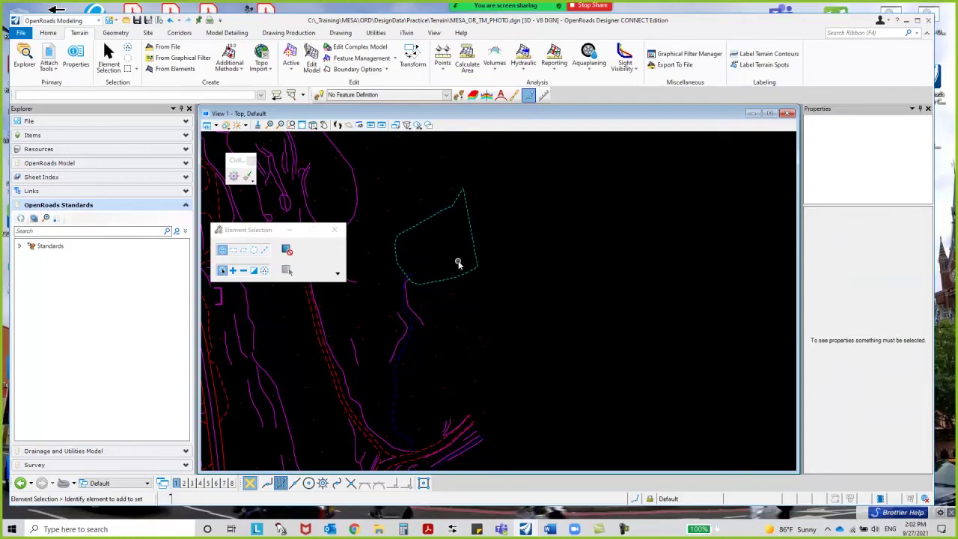
{"action": "left_click", "coordinate": [444, 211]}
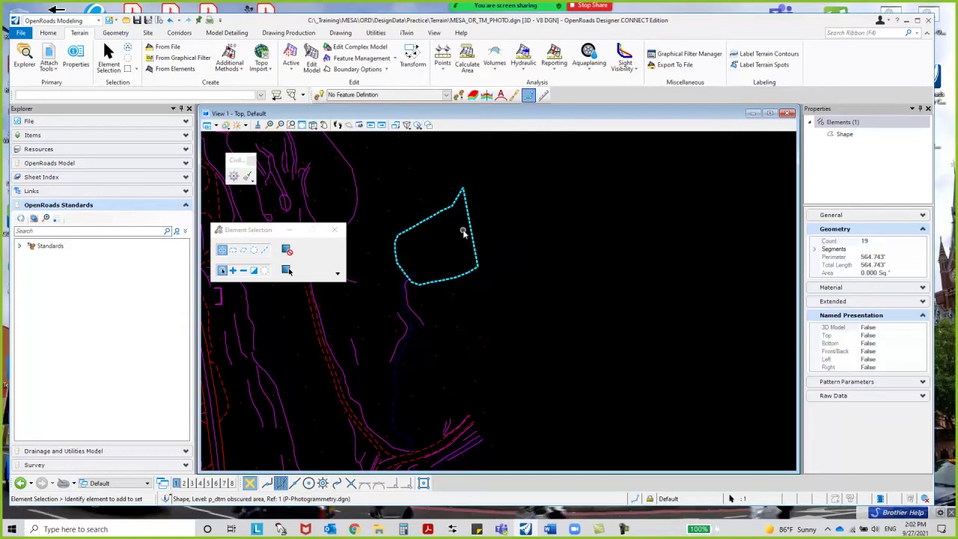
{"action": "scroll", "coordinate": [452, 258], "scroll_direction": "up", "scroll_amount": 2}
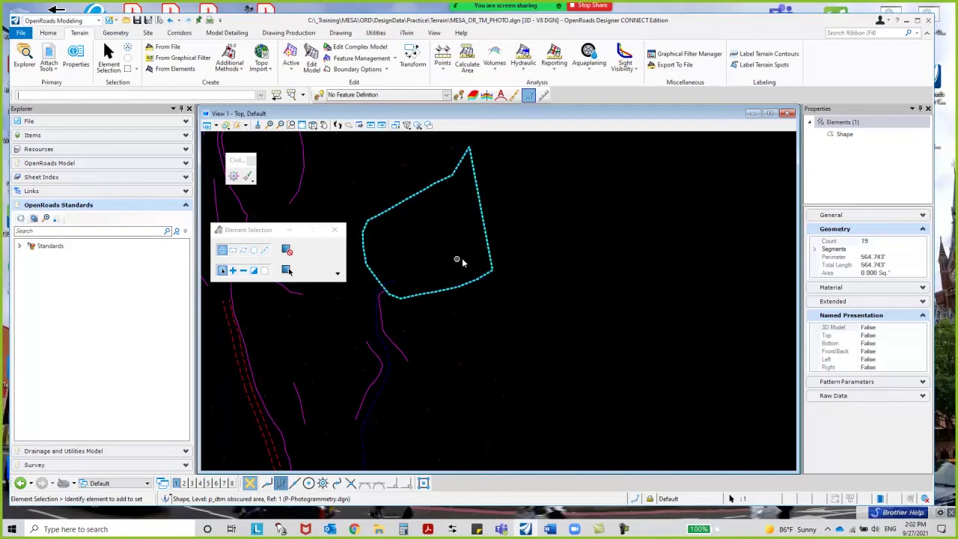
{"action": "scroll", "coordinate": [486, 249], "scroll_direction": "up", "scroll_amount": 2}
{"action": "left_click", "coordinate": [487, 244]}
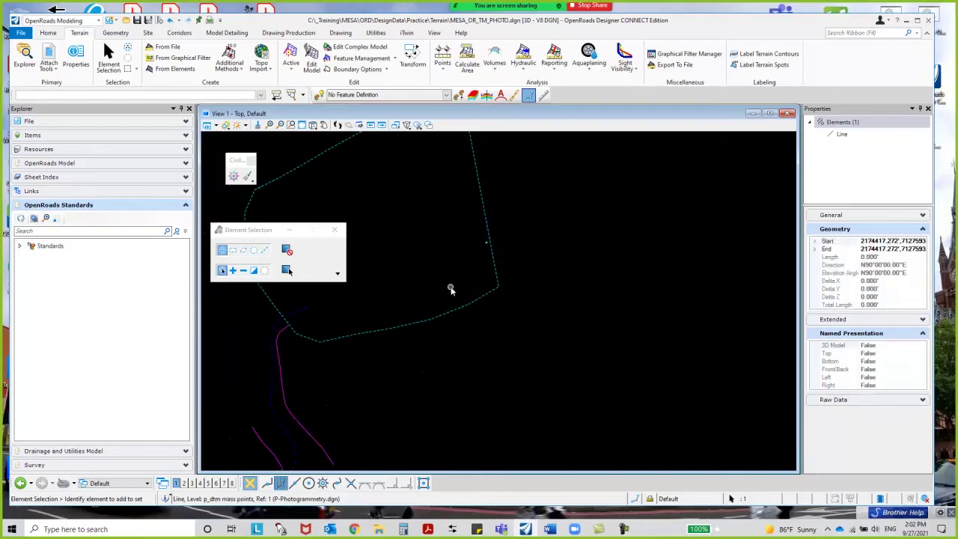
{"action": "left_click", "coordinate": [309, 308]}
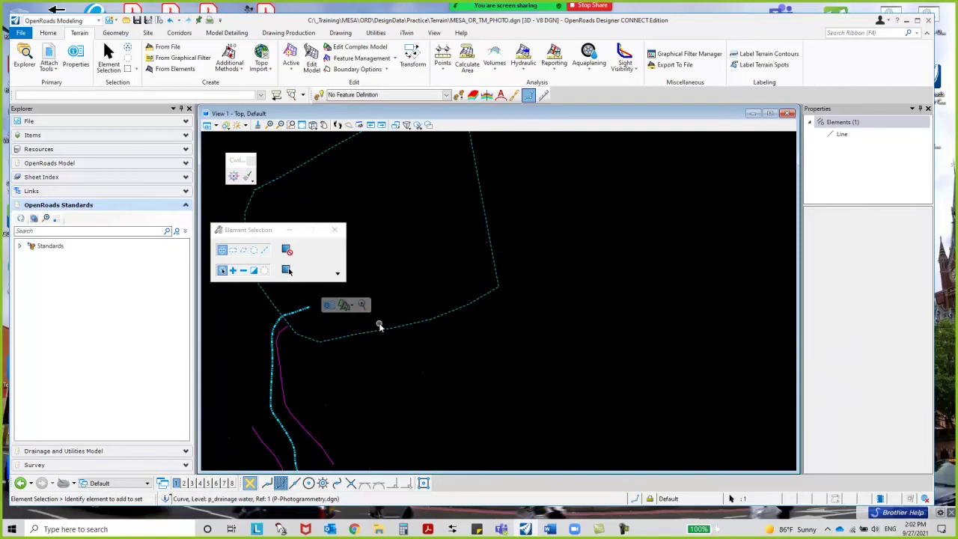
{"action": "scroll", "coordinate": [423, 296], "scroll_direction": "down", "scroll_amount": 1}
{"action": "scroll", "coordinate": [422, 296], "scroll_direction": "down", "scroll_amount": 1}
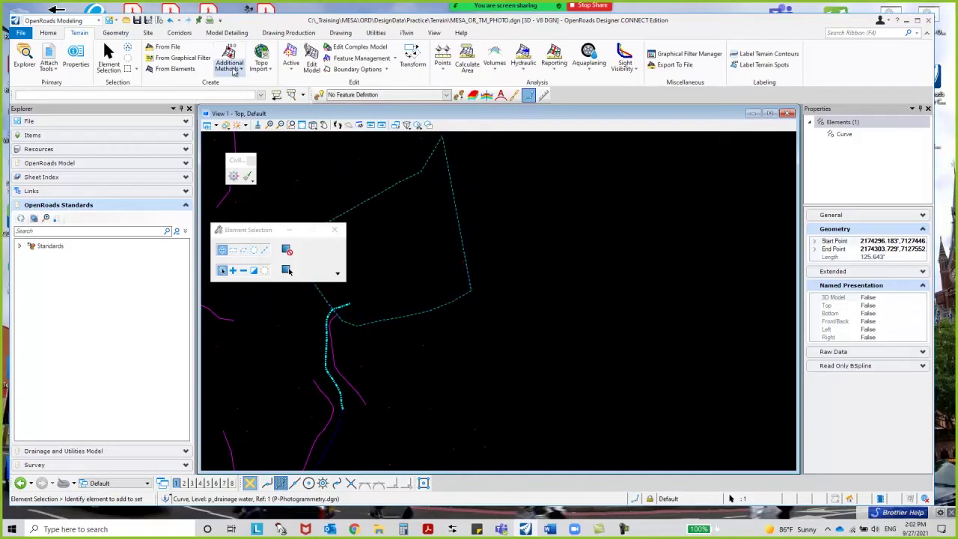
- Reopen the filter manager and add the p_dtm obscured area level to the Obscured filter
{"action": "left_click", "coordinate": [166, 59]}
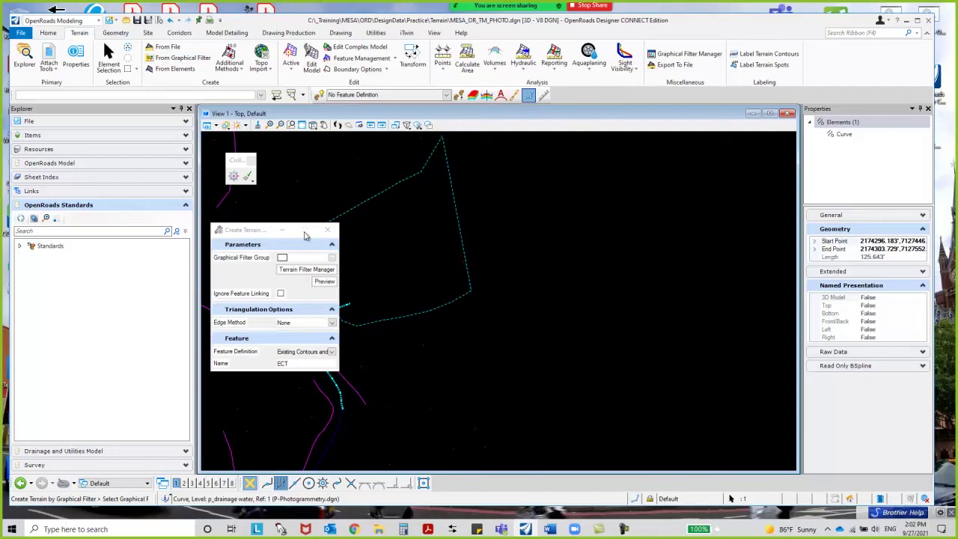
{"action": "left_click", "coordinate": [311, 272]}
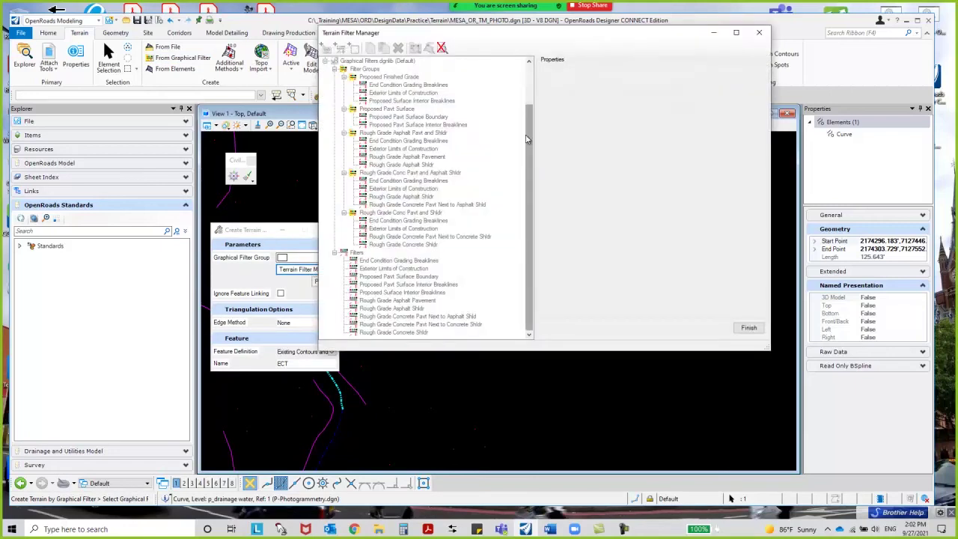
{"action": "scroll", "coordinate": [530, 137], "scroll_direction": "up", "scroll_amount": 2}
{"action": "left_click", "coordinate": [370, 100]}
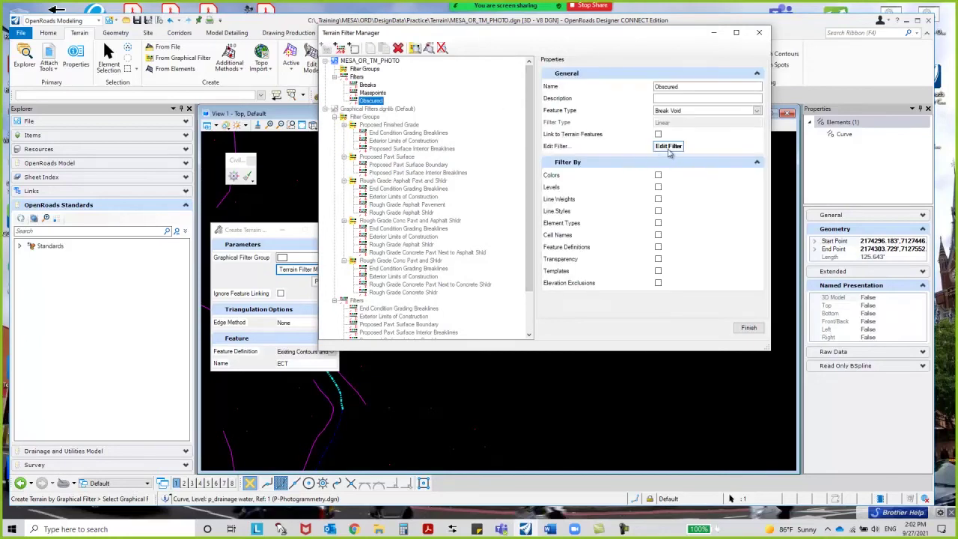
{"action": "left_click", "coordinate": [673, 150]}
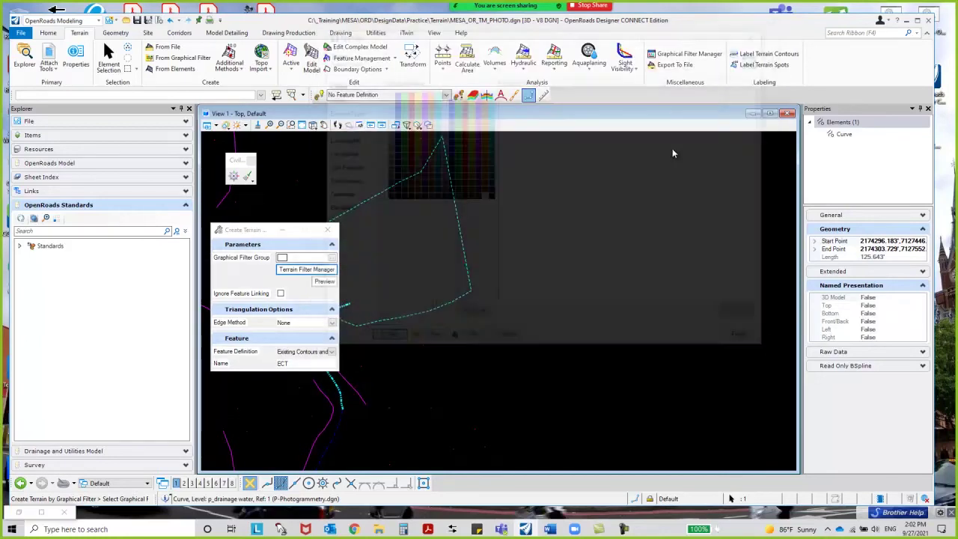
{"action": "left_click", "coordinate": [334, 100]}
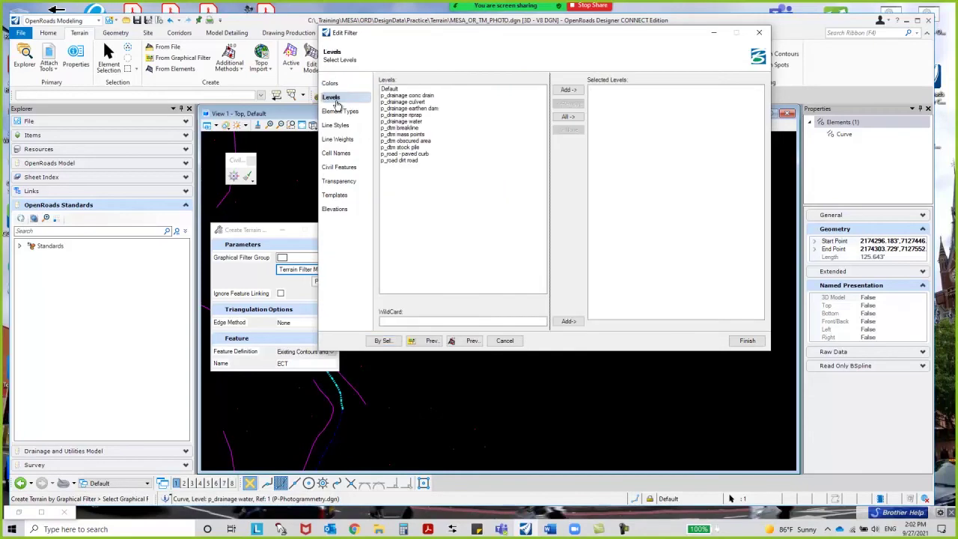
{"action": "left_click", "coordinate": [401, 141]}
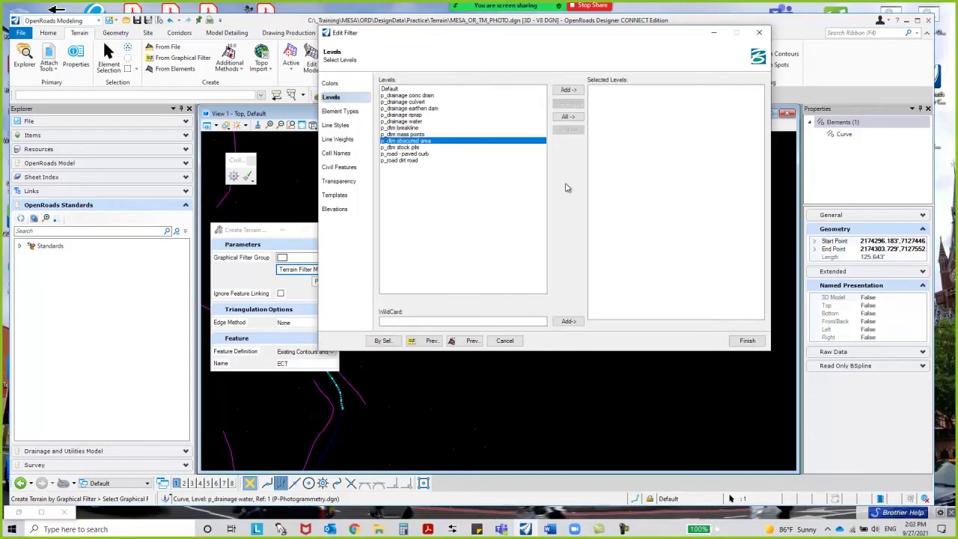
{"action": "left_click", "coordinate": [569, 91]}
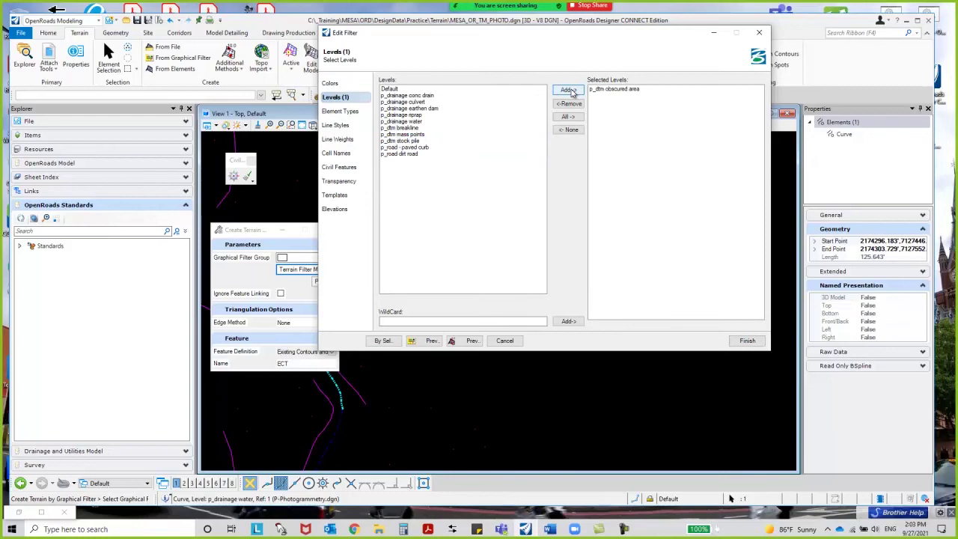
{"action": "left_click", "coordinate": [746, 341]}
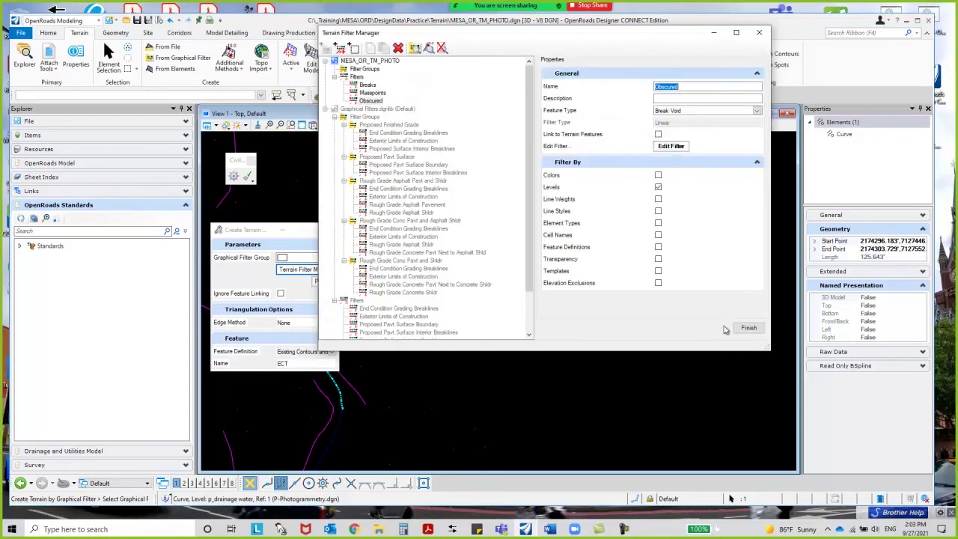
- Review the settings of the Breaks, Masspoints and Obscured filters
{"action": "left_click", "coordinate": [367, 85]}
{"action": "left_click", "coordinate": [371, 93]}
{"action": "left_click", "coordinate": [371, 101]}
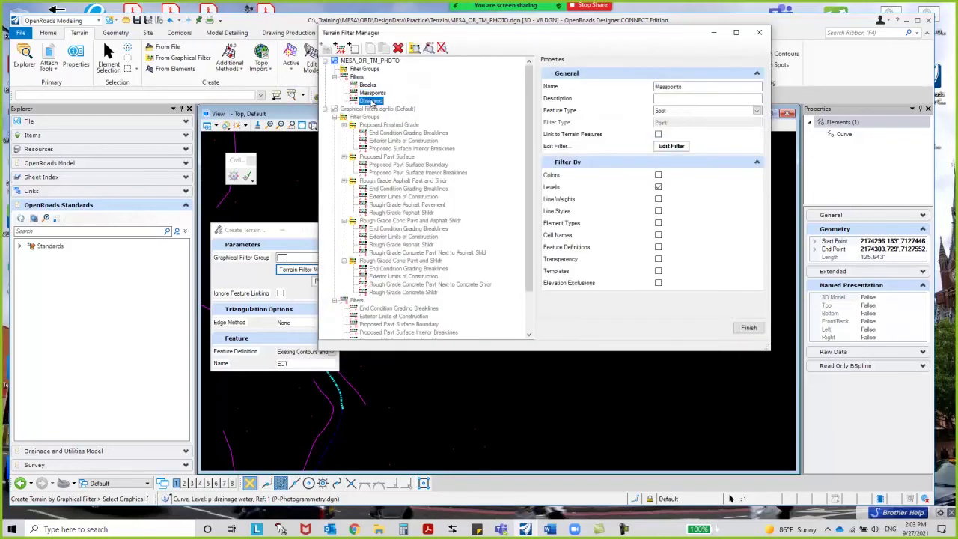
{"action": "left_click", "coordinate": [368, 85]}
{"action": "left_click", "coordinate": [372, 93]}
{"action": "left_click", "coordinate": [371, 101]}
- Create filter group Photogrammetry with Masspoints and Breaks, then finish and close the manager
{"action": "left_click", "coordinate": [367, 69]}
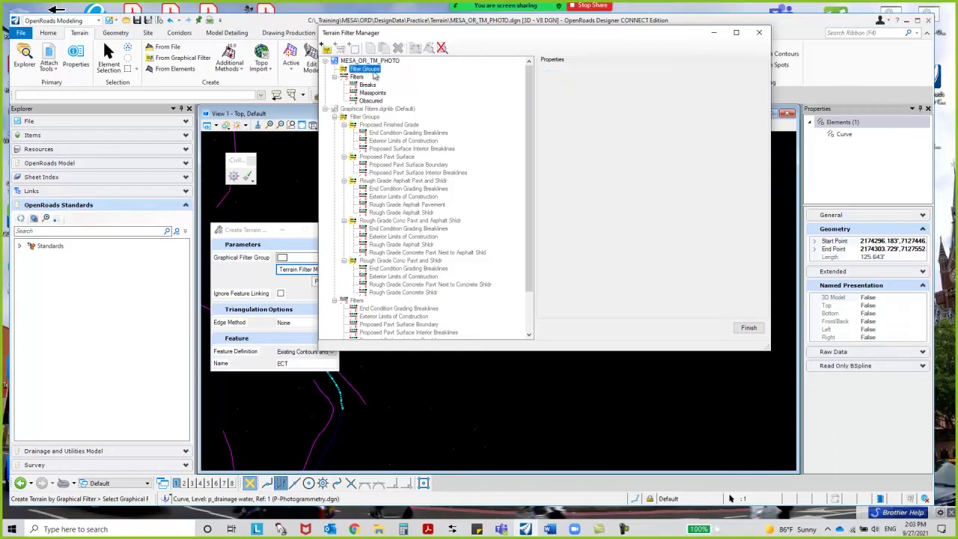
{"action": "right_click", "coordinate": [374, 72]}
{"action": "left_click", "coordinate": [399, 78]}
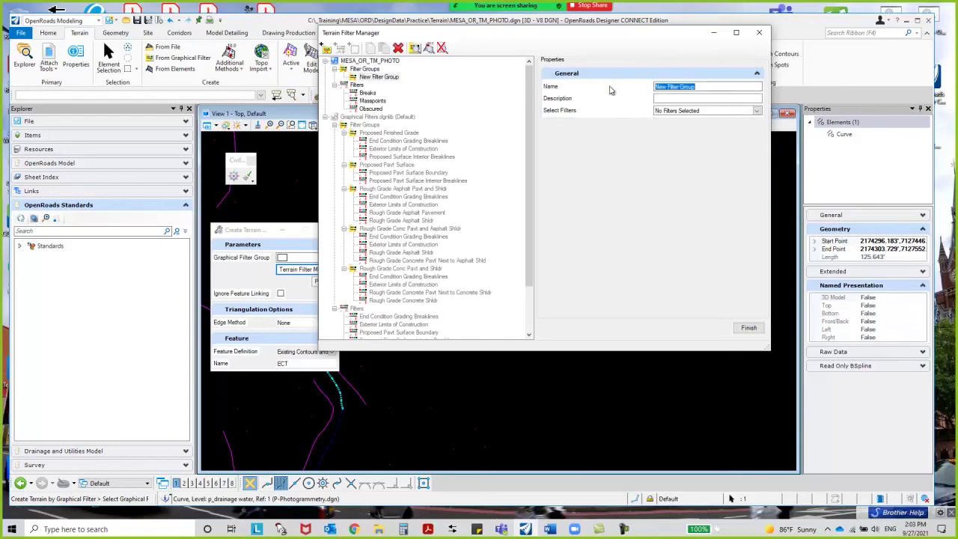
{"action": "type", "text": "Photogrammetry"}
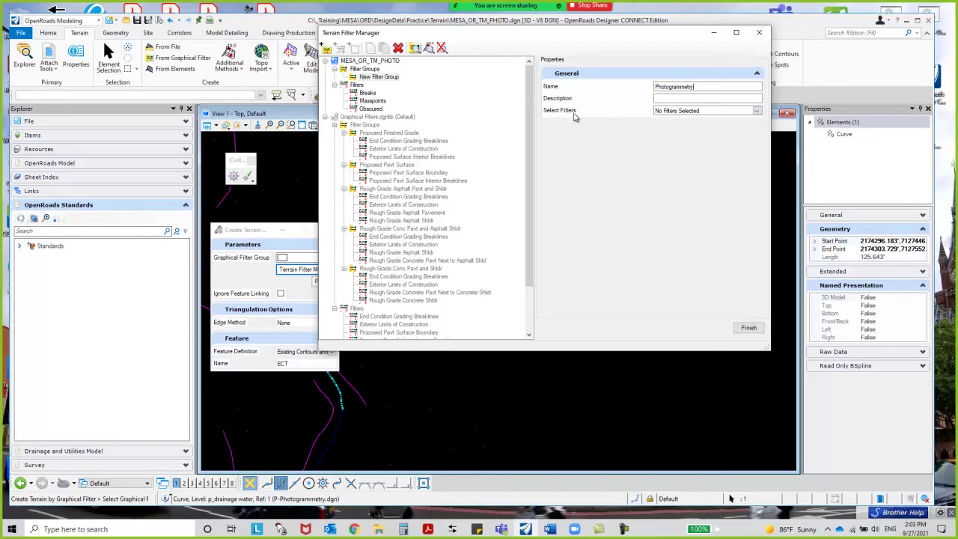
{"action": "left_click", "coordinate": [757, 112]}
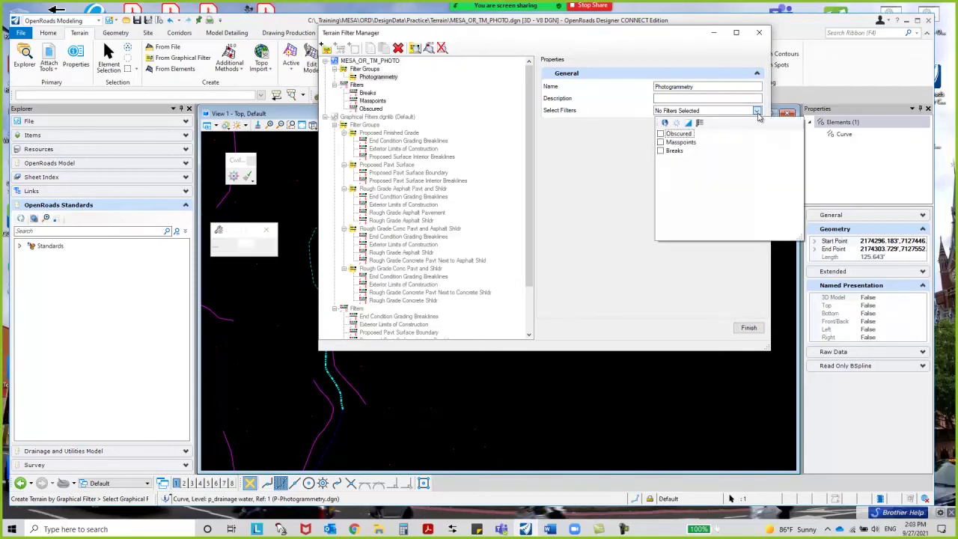
{"action": "left_click", "coordinate": [660, 143]}
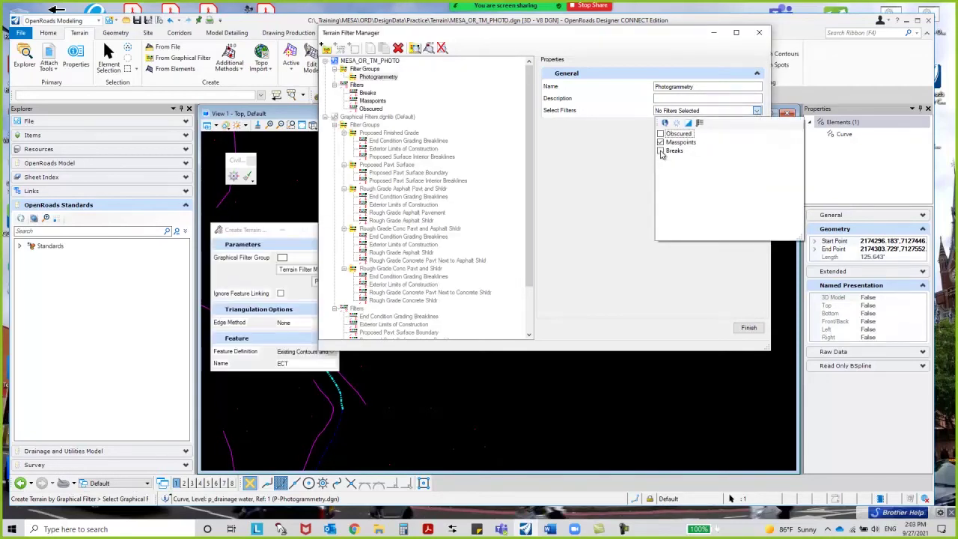
{"action": "left_click", "coordinate": [661, 151]}
{"action": "left_click", "coordinate": [595, 254]}
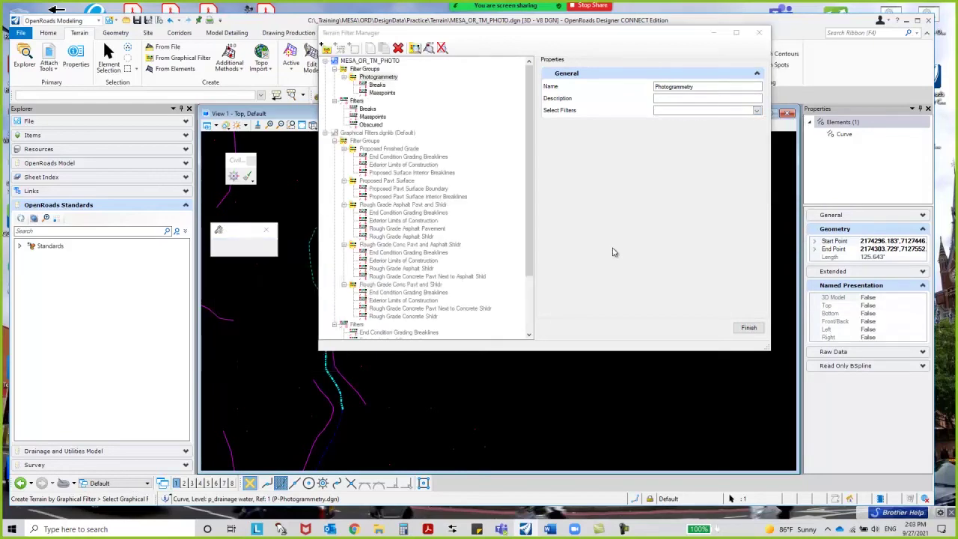
{"action": "left_click", "coordinate": [748, 329]}
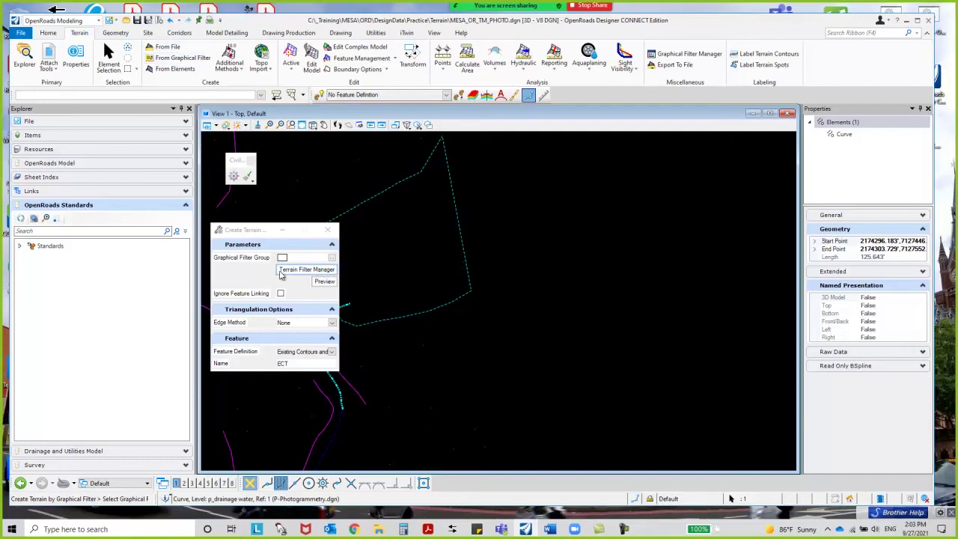
- Pick Photogrammetry under Active DGN as the graphical filter group and keep Edge Method None
{"action": "left_click", "coordinate": [333, 259]}
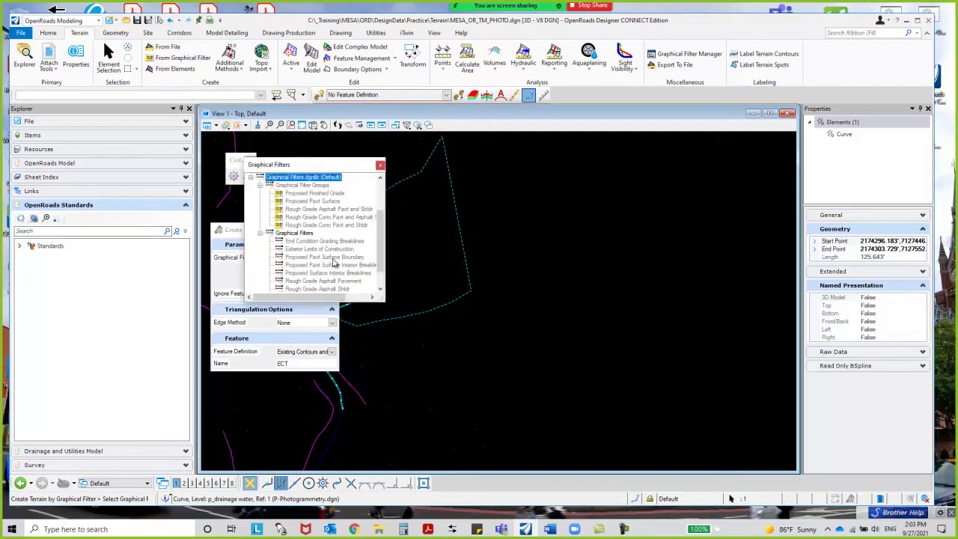
{"action": "left_click_drag", "start_coordinate": [380, 243], "coordinate": [392, 212]}
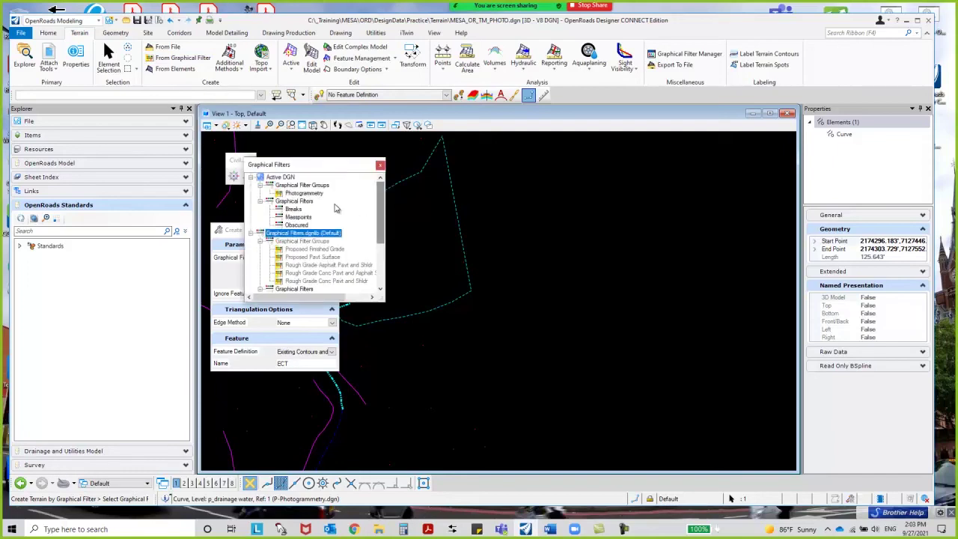
{"action": "left_click", "coordinate": [298, 196]}
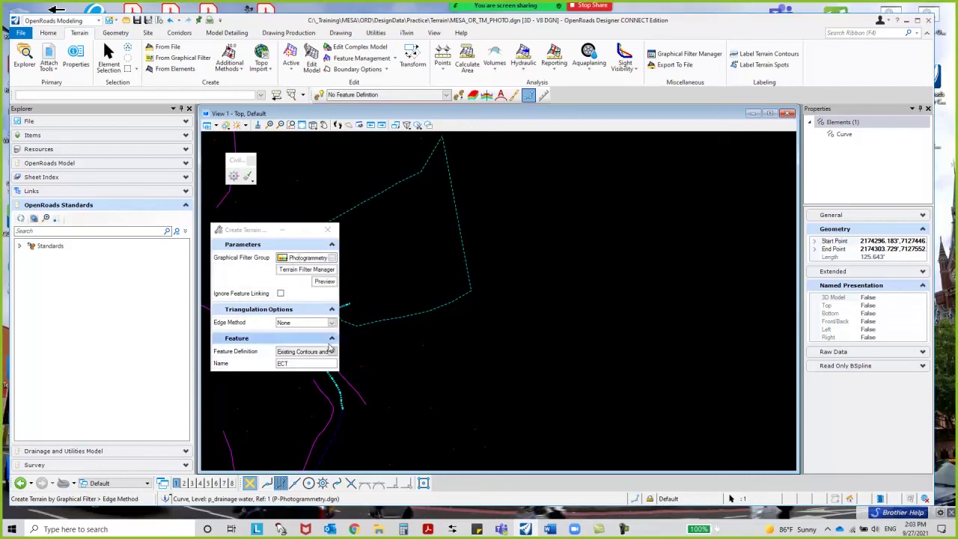
{"action": "left_click", "coordinate": [332, 323]}
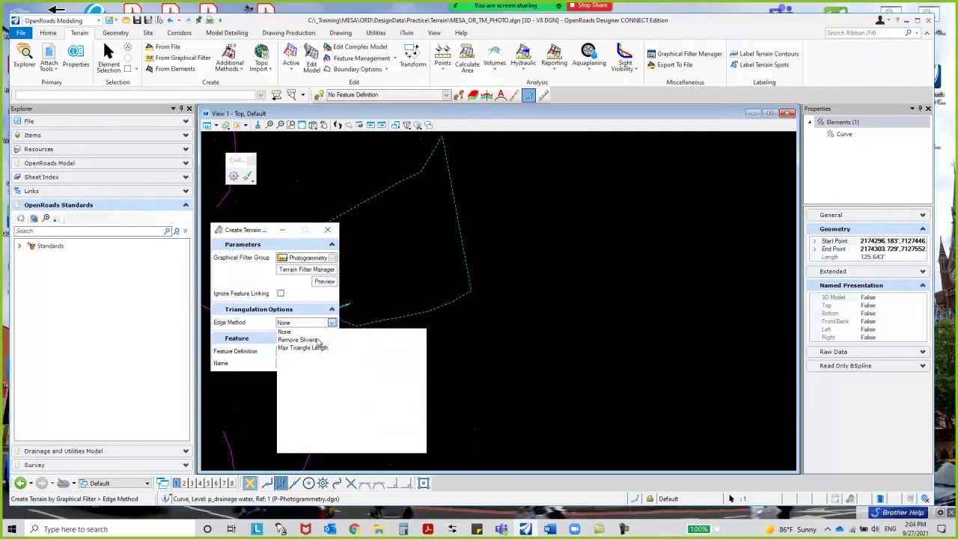
{"action": "left_click", "coordinate": [259, 233]}
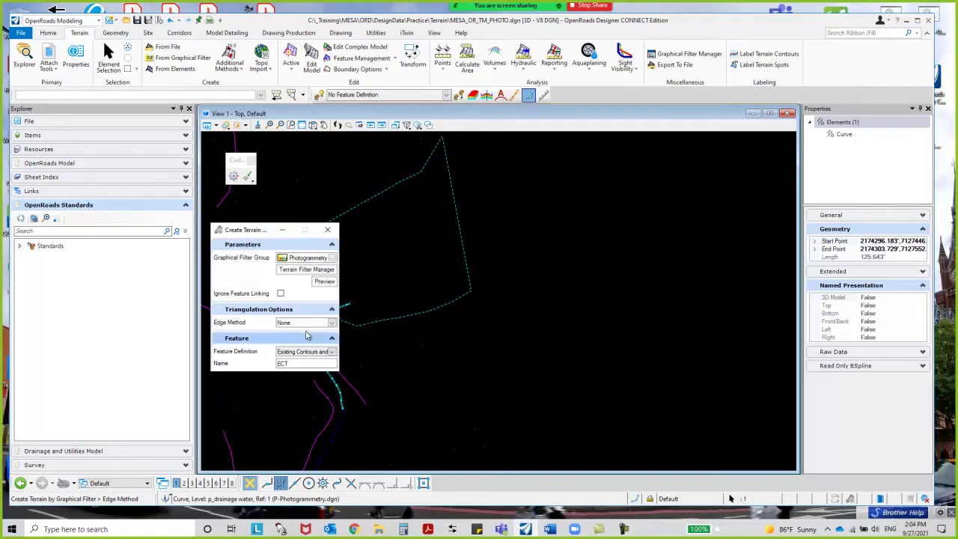
- Set feature definition Existing Contours and Triangles, rename ECT to Photo, and accept to build it
{"action": "left_click_drag", "start_coordinate": [259, 233], "coordinate": [640, 191]}
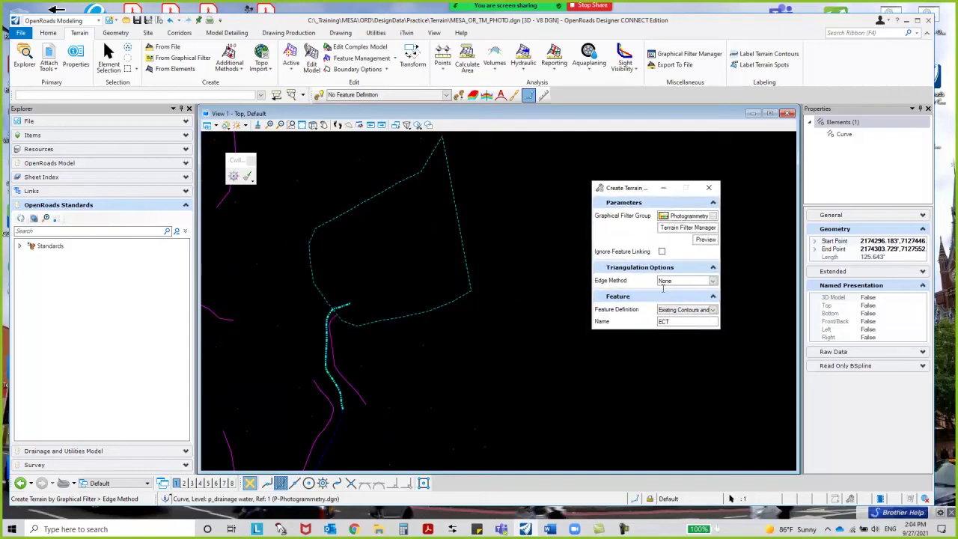
{"action": "left_click", "coordinate": [713, 311]}
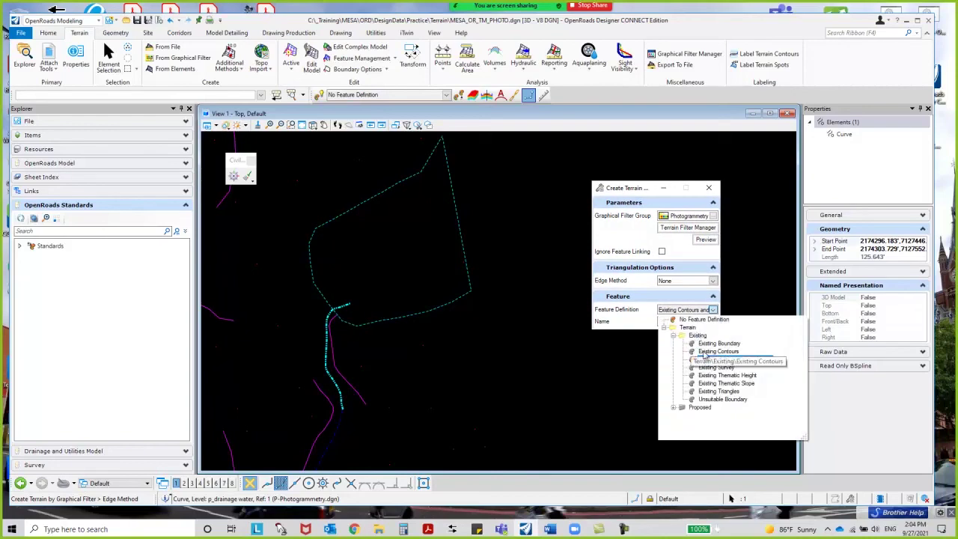
{"action": "left_click", "coordinate": [718, 360]}
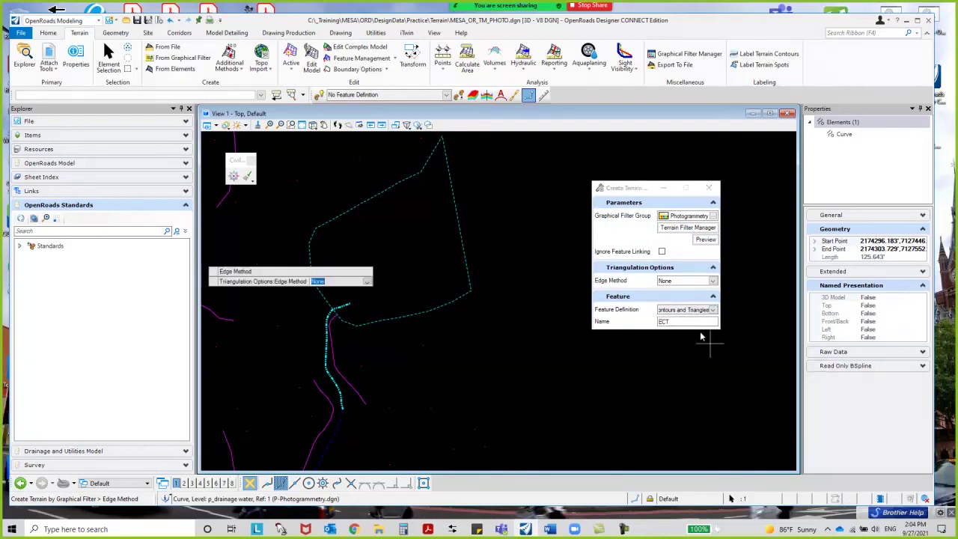
{"action": "double_click", "coordinate": [661, 322]}
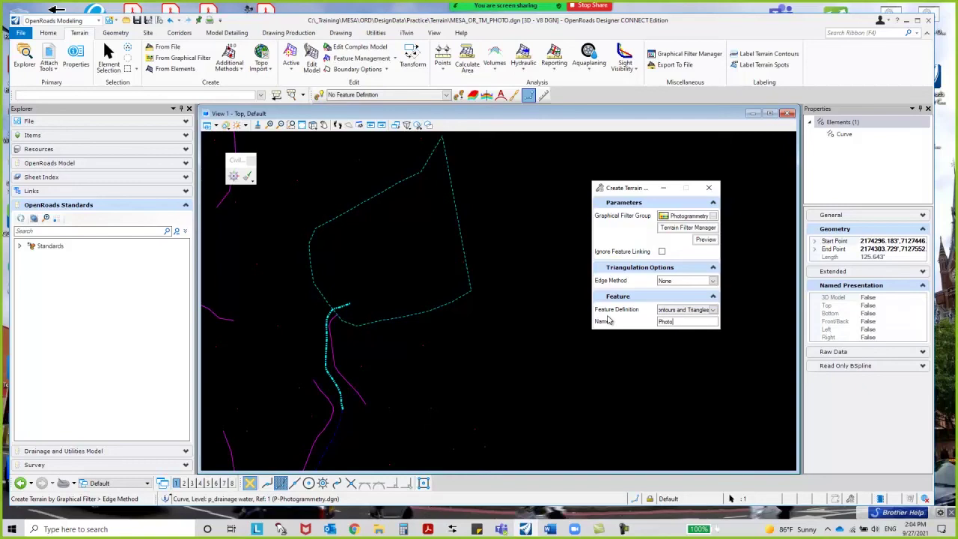
{"action": "left_click", "coordinate": [317, 193]}
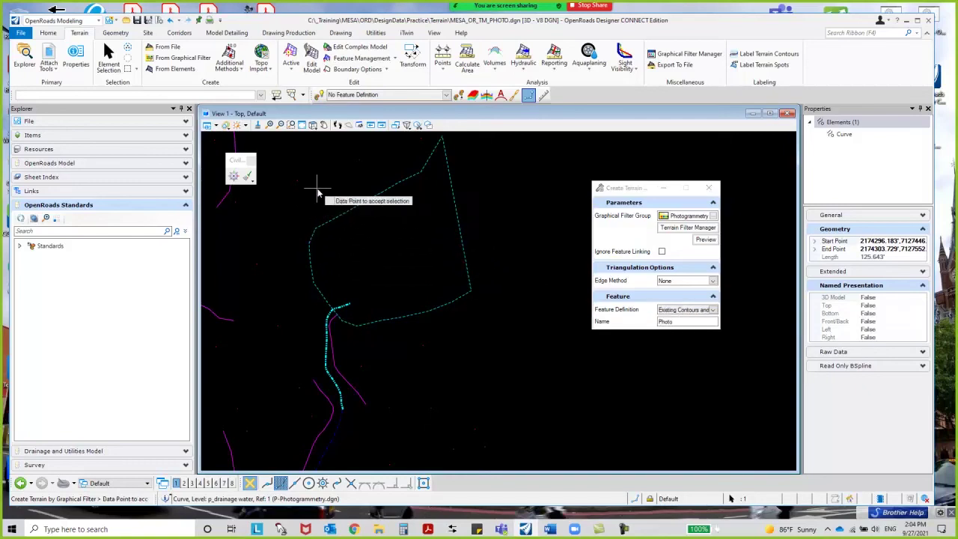
{"action": "left_click", "coordinate": [317, 193]}
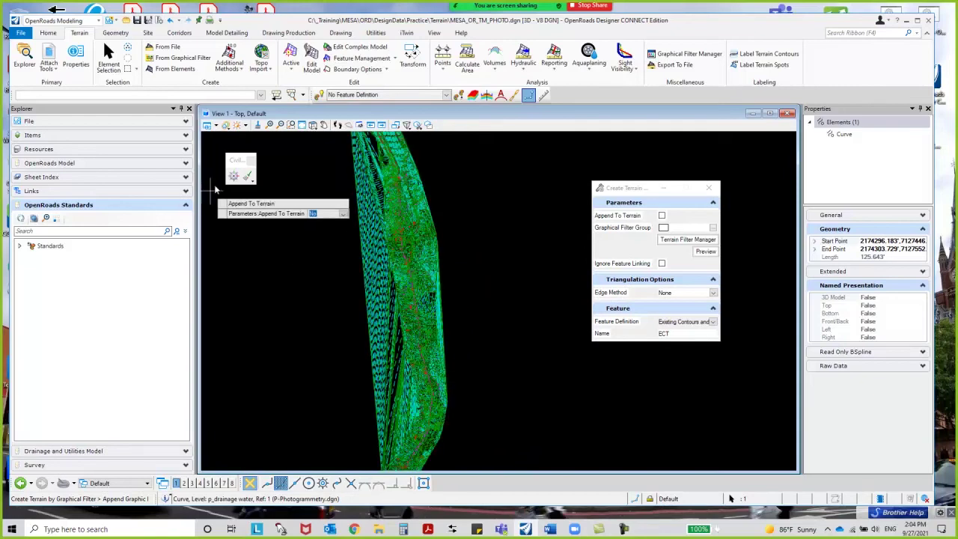
- End terrain creation and verify the Photo terrain's Properties show GraphicFilterGroup: Photogrammetry
{"action": "left_click", "coordinate": [109, 59]}
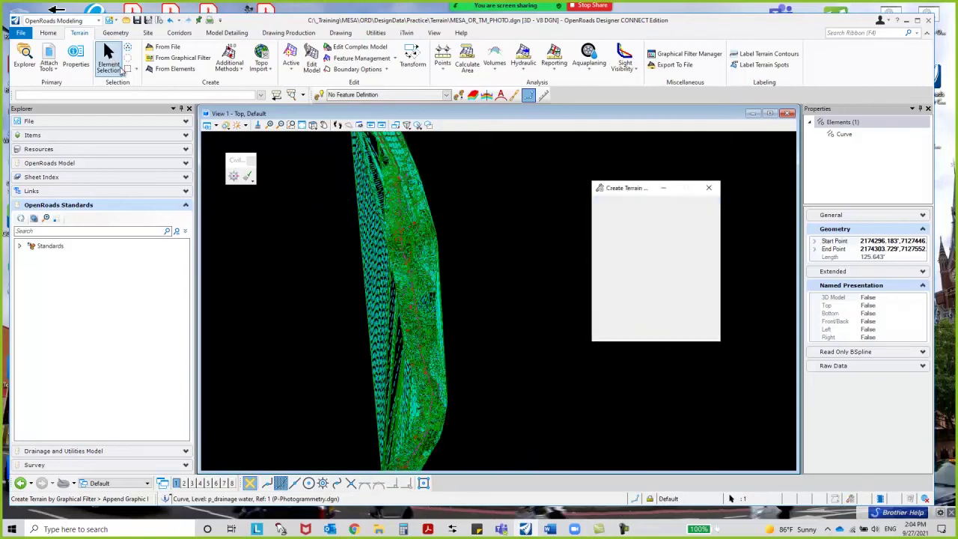
{"action": "left_click", "coordinate": [359, 253]}
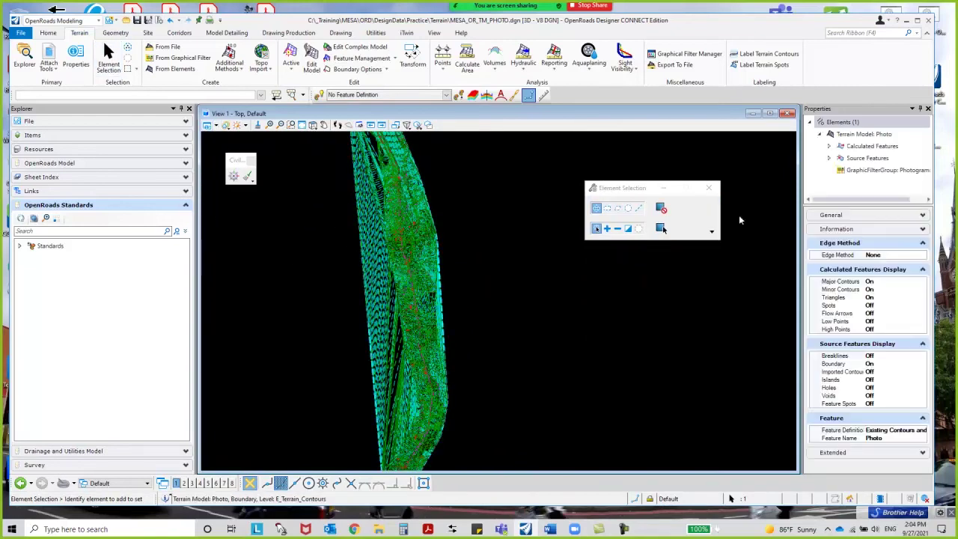
{"action": "left_click", "coordinate": [884, 137]}
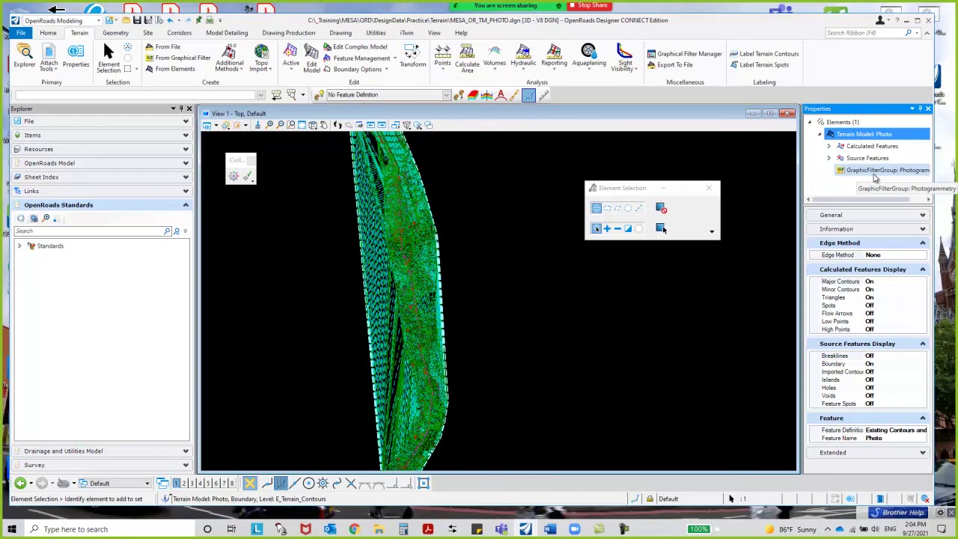
{"action": "left_click", "coordinate": [875, 172]}
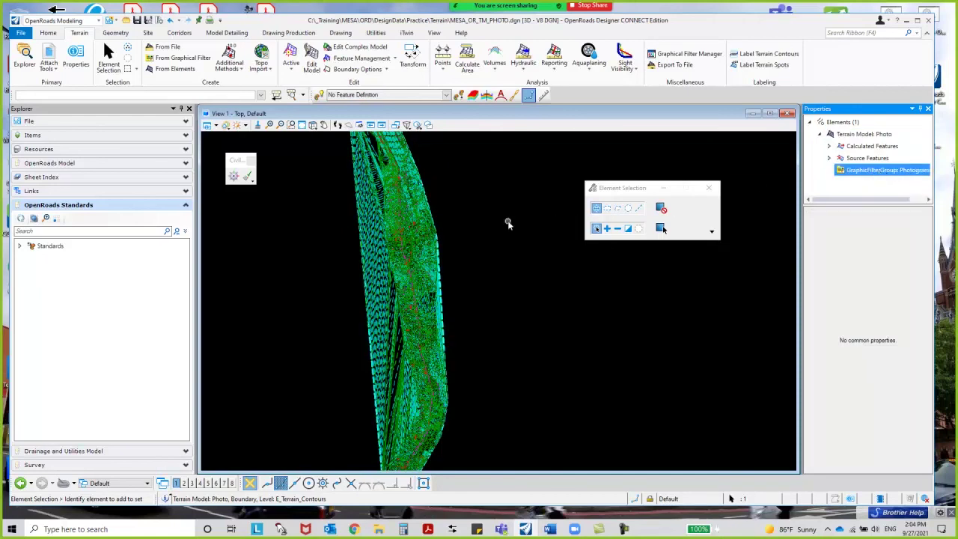
{"action": "left_click", "coordinate": [434, 316]}
{"action": "scroll", "coordinate": [436, 303], "scroll_direction": "up", "scroll_amount": 2}
{"action": "scroll", "coordinate": [449, 301], "scroll_direction": "down", "scroll_amount": 2}
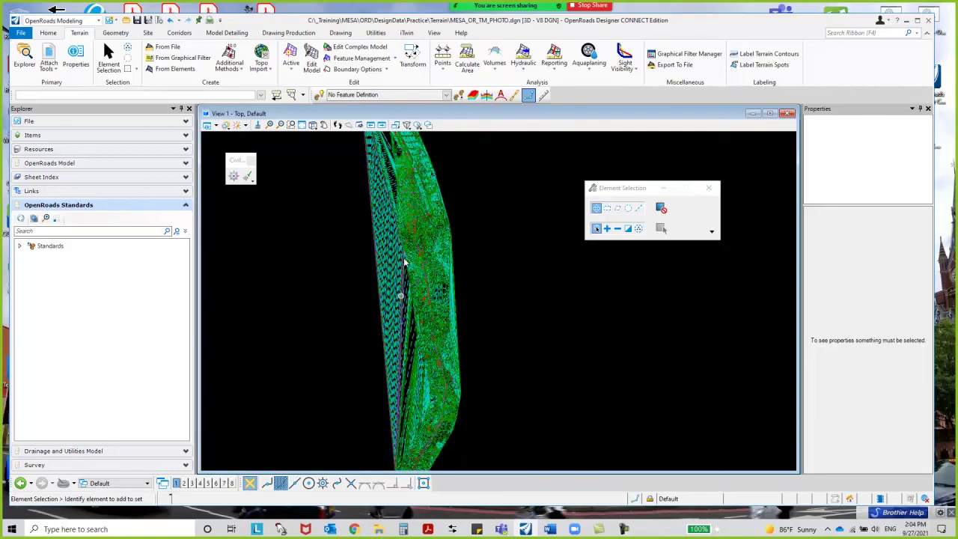
- Change the Photo terrain's Edge Method to Max Edge Length with a Length of 150 feet
{"action": "left_click", "coordinate": [372, 224]}
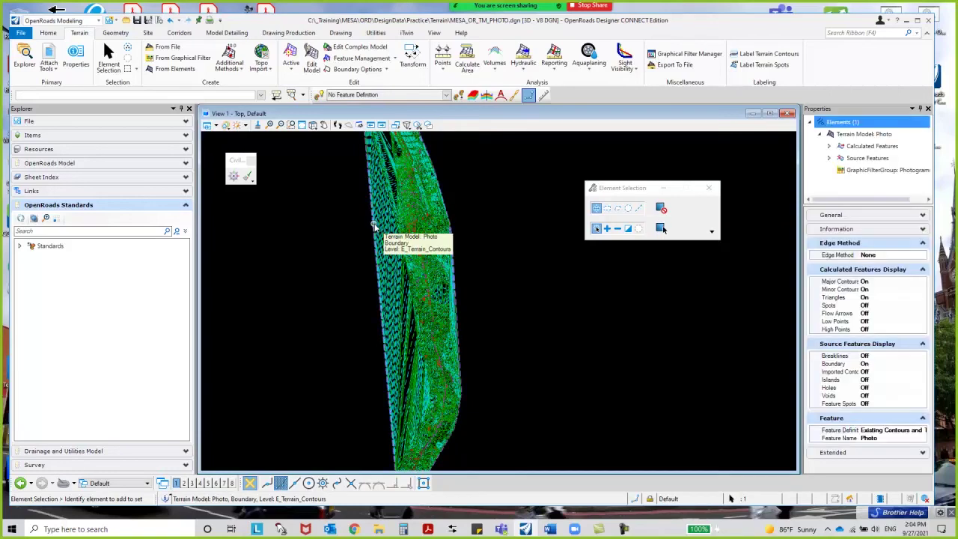
{"action": "left_click", "coordinate": [875, 256]}
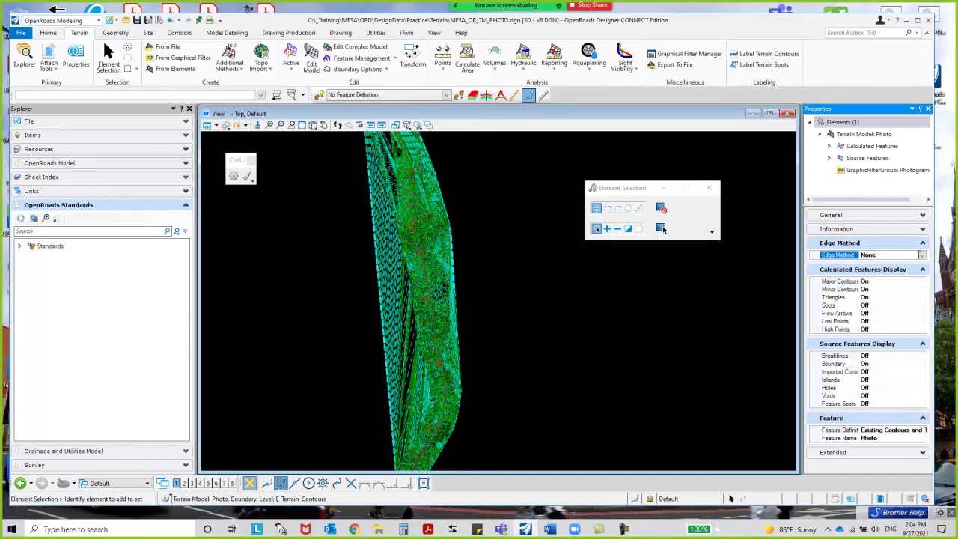
{"action": "left_click", "coordinate": [922, 255]}
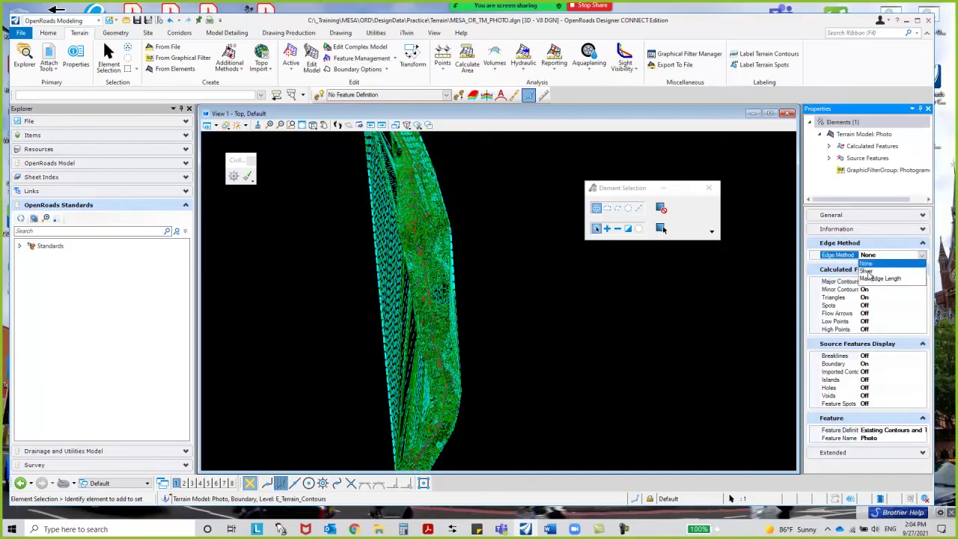
{"action": "left_click", "coordinate": [866, 271]}
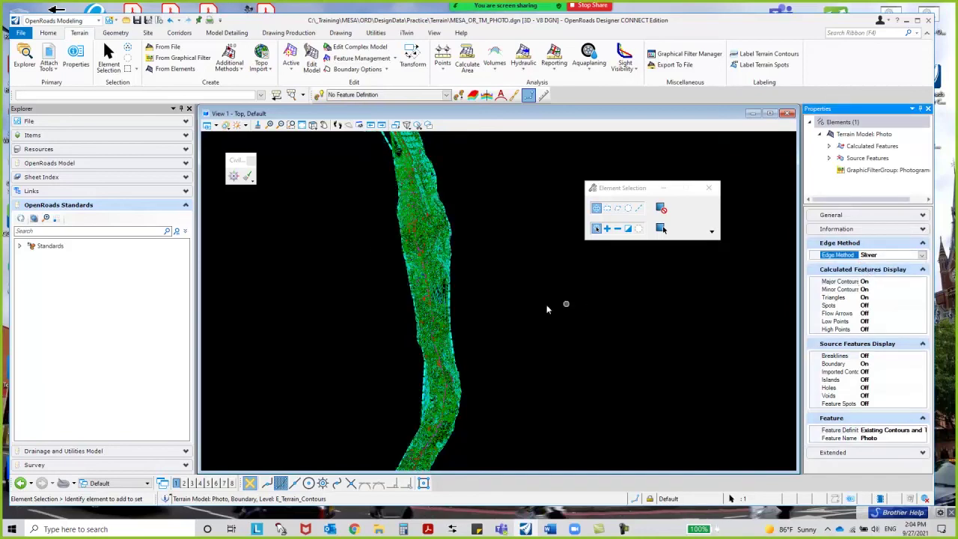
{"action": "left_click", "coordinate": [923, 257]}
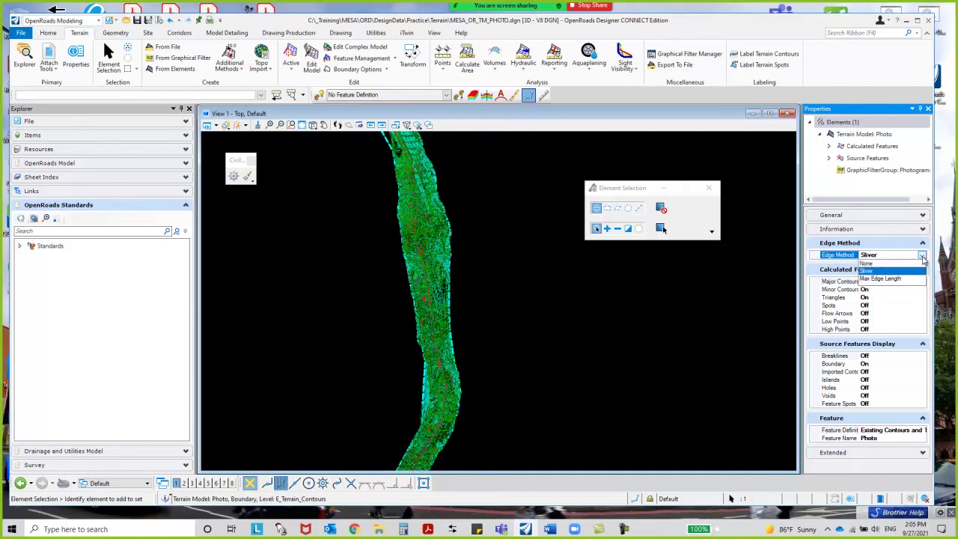
{"action": "left_click", "coordinate": [906, 274]}
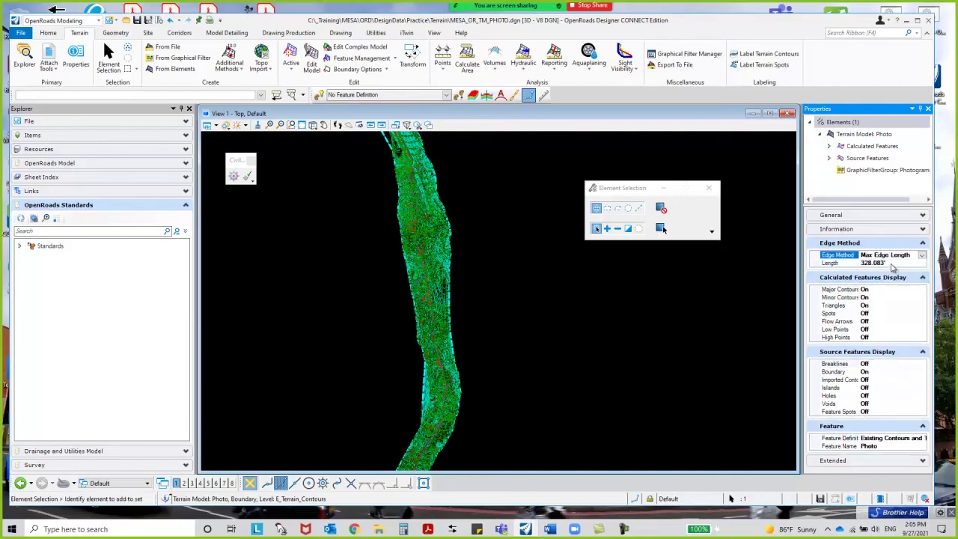
{"action": "left_click", "coordinate": [852, 264]}
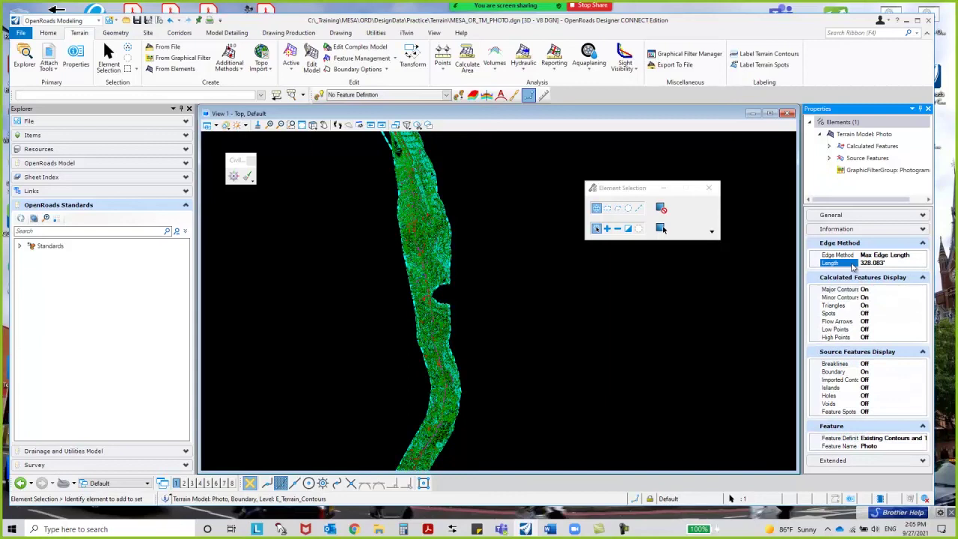
{"action": "left_click", "coordinate": [874, 263]}
{"action": "type", "text": "150"}
{"action": "key", "text": "Return"}
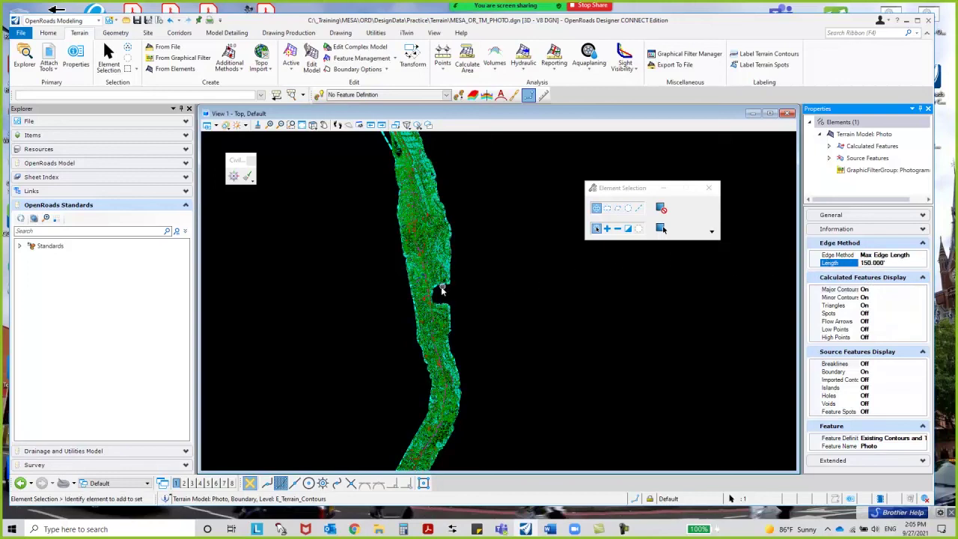
{"action": "scroll", "coordinate": [438, 292], "scroll_direction": "up", "scroll_amount": 2}
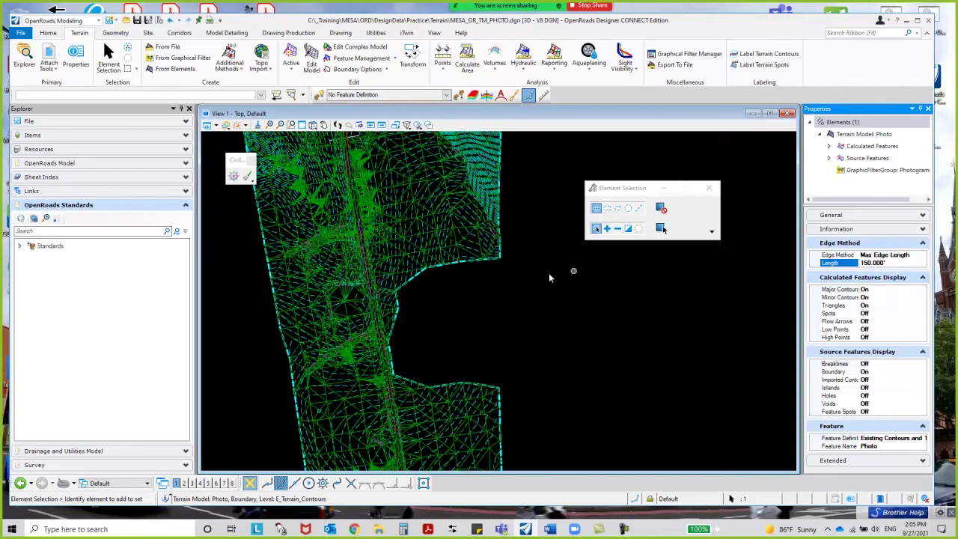
{"action": "scroll", "coordinate": [415, 307], "scroll_direction": "up", "scroll_amount": 1}
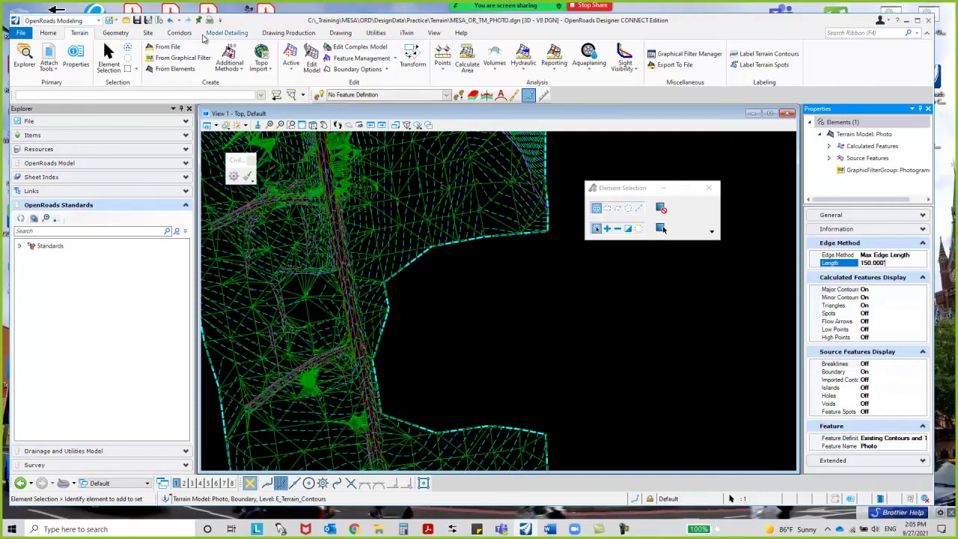
- Use Measure Distance across the terrain boundary notch, reading about 498.428 feet
{"action": "left_click", "coordinate": [342, 33]}
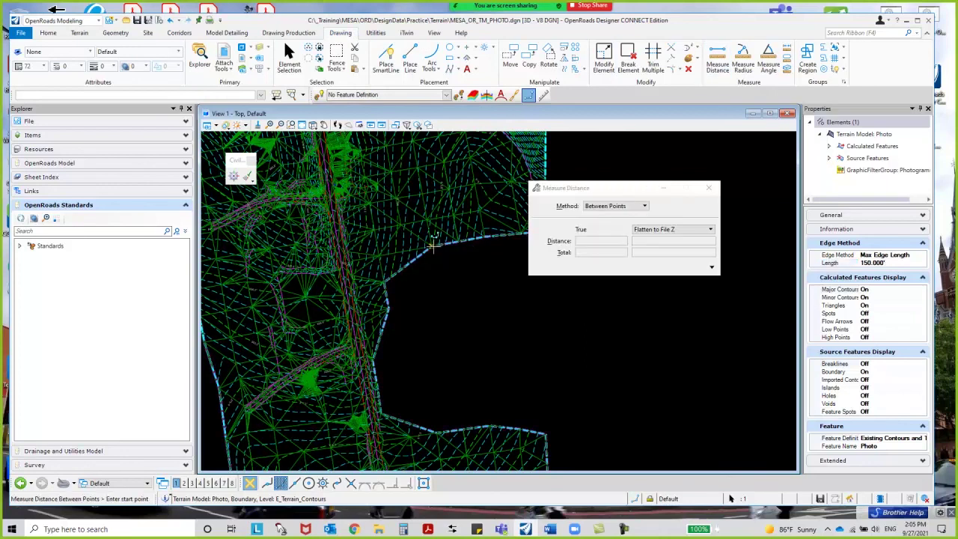
{"action": "left_click", "coordinate": [437, 431]}
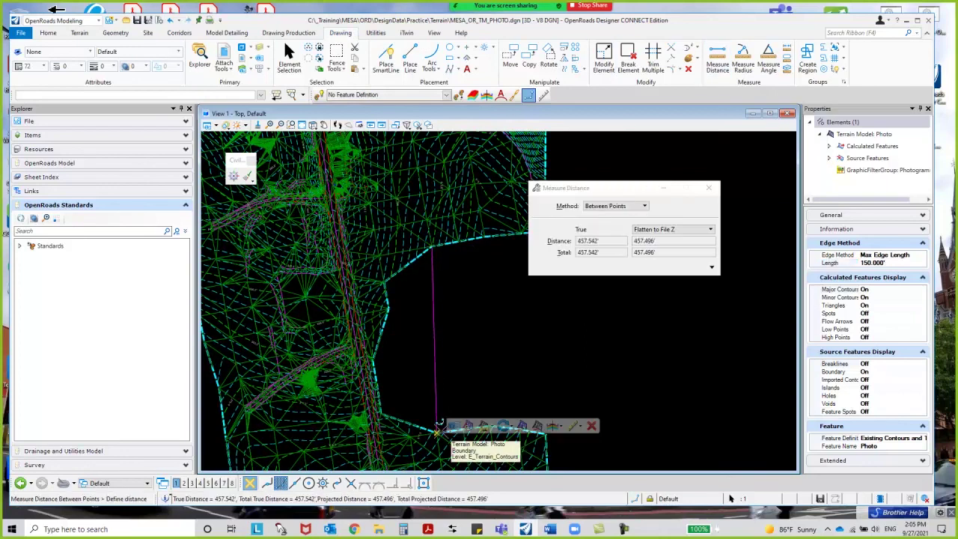
{"action": "right_click", "coordinate": [437, 428]}
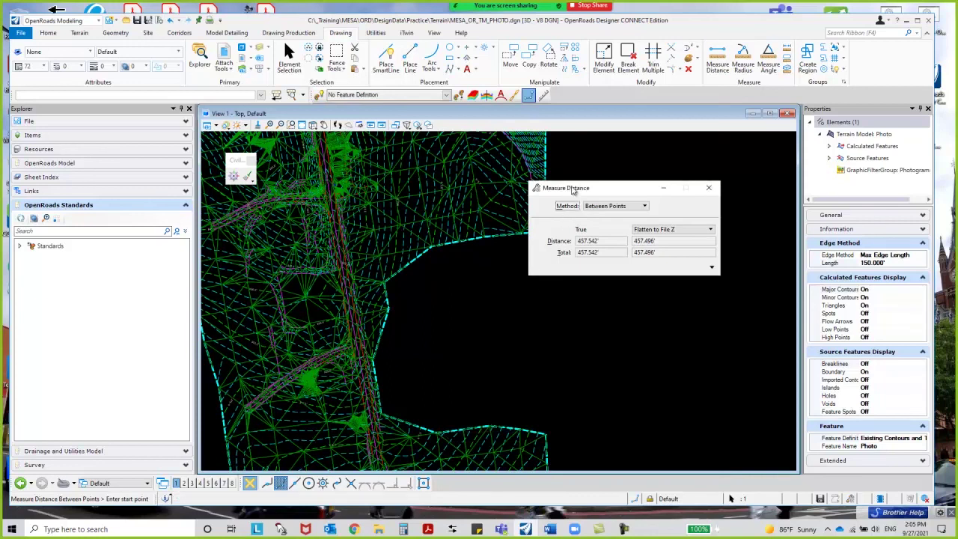
{"action": "left_click_drag", "start_coordinate": [569, 188], "coordinate": [643, 164]}
{"action": "left_click", "coordinate": [547, 234]}
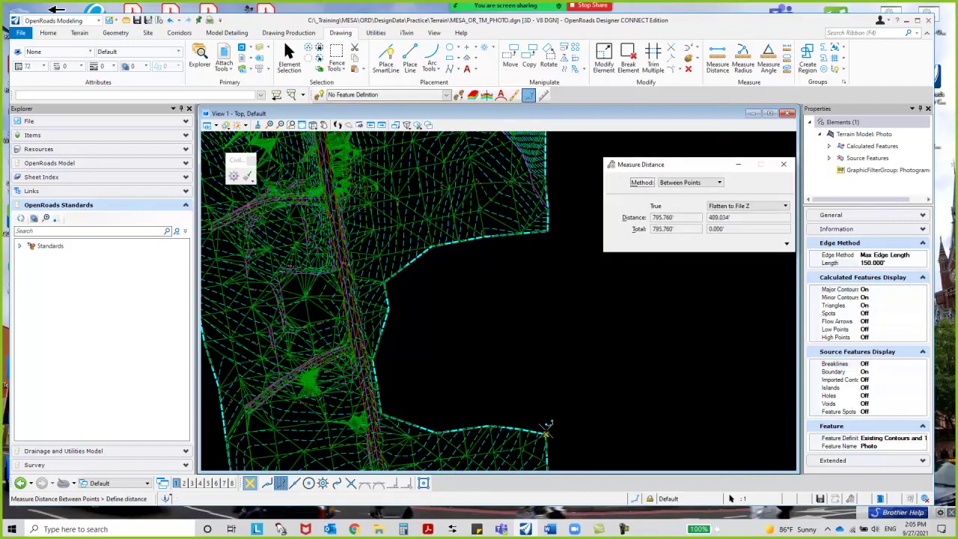
{"action": "left_click", "coordinate": [551, 236]}
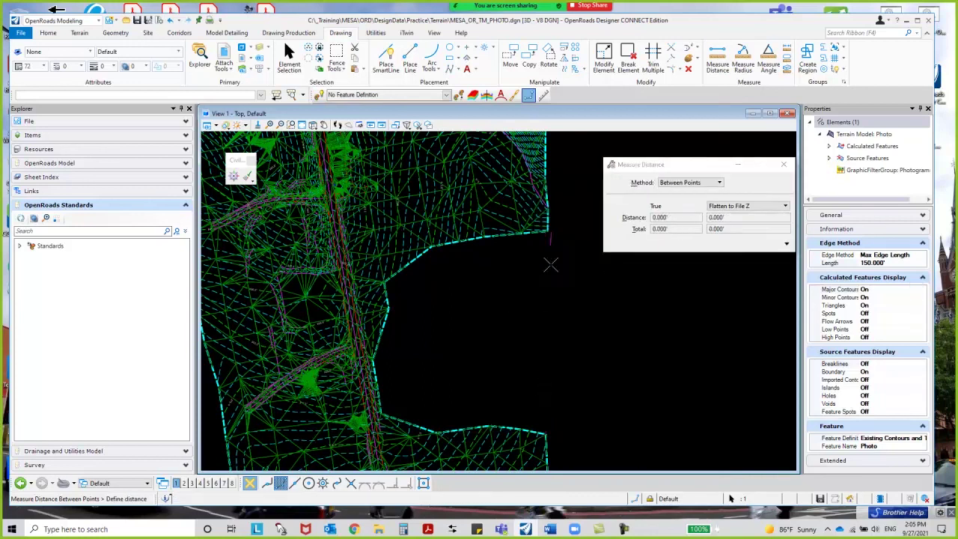
{"action": "left_click", "coordinate": [556, 434]}
{"action": "right_click", "coordinate": [558, 434]}
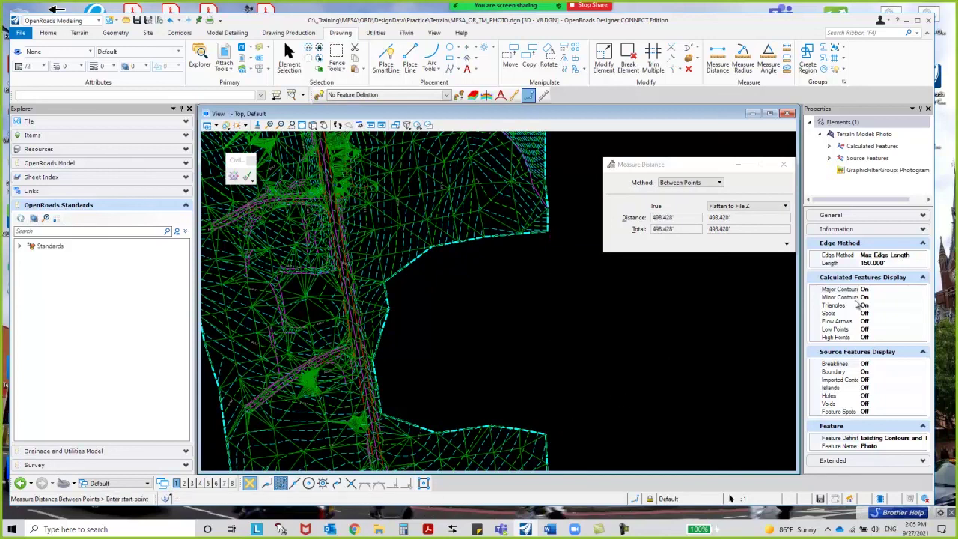
{"action": "left_click", "coordinate": [831, 262]}
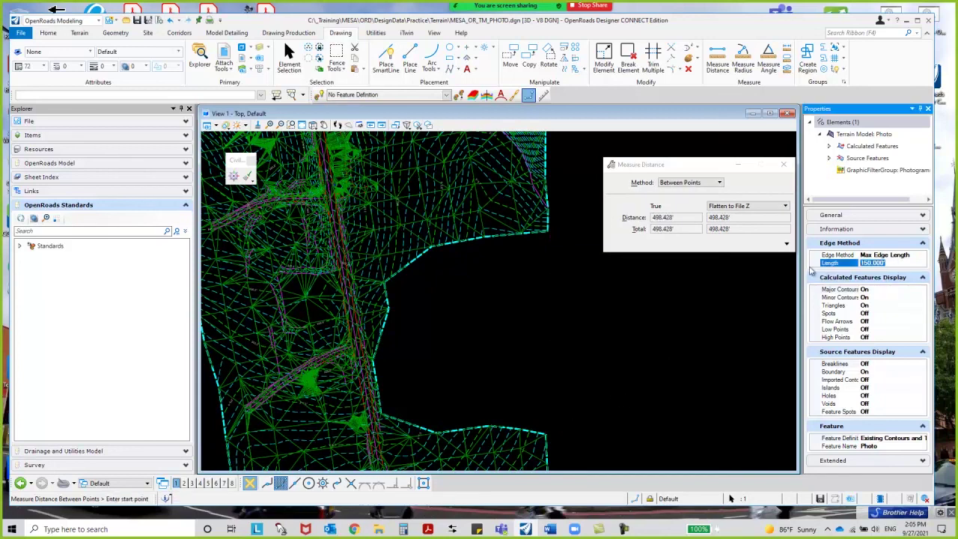
- Try maximum edge lengths of 500 and then 120 feet on the Photo terrain
{"action": "type", "text": "500"}
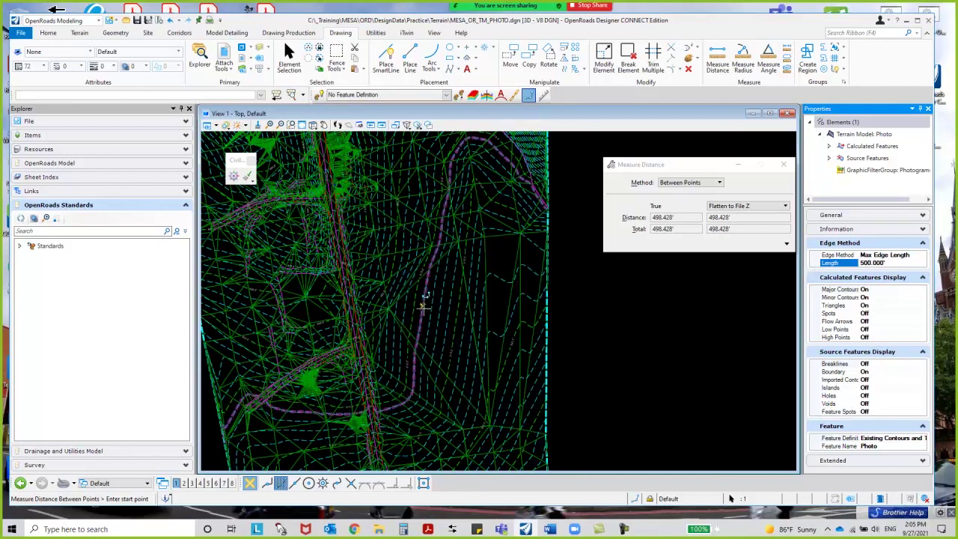
{"action": "left_click", "coordinate": [289, 58]}
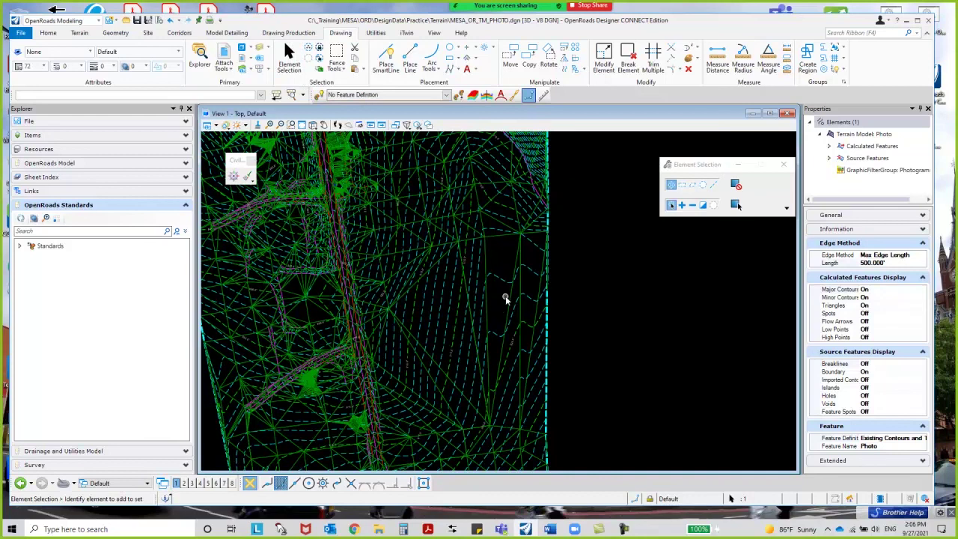
{"action": "left_click", "coordinate": [872, 262]}
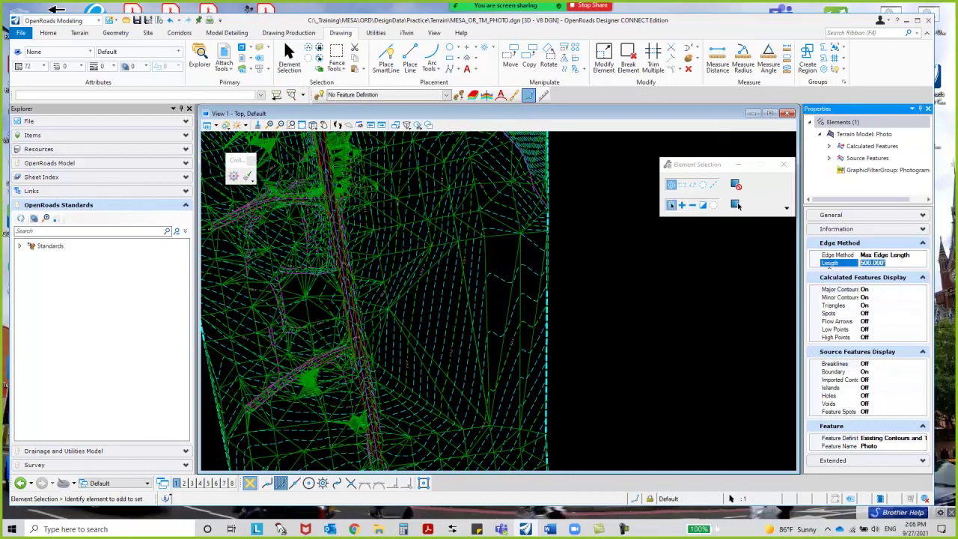
{"action": "type", "text": "120"}
{"action": "key", "text": "Return"}
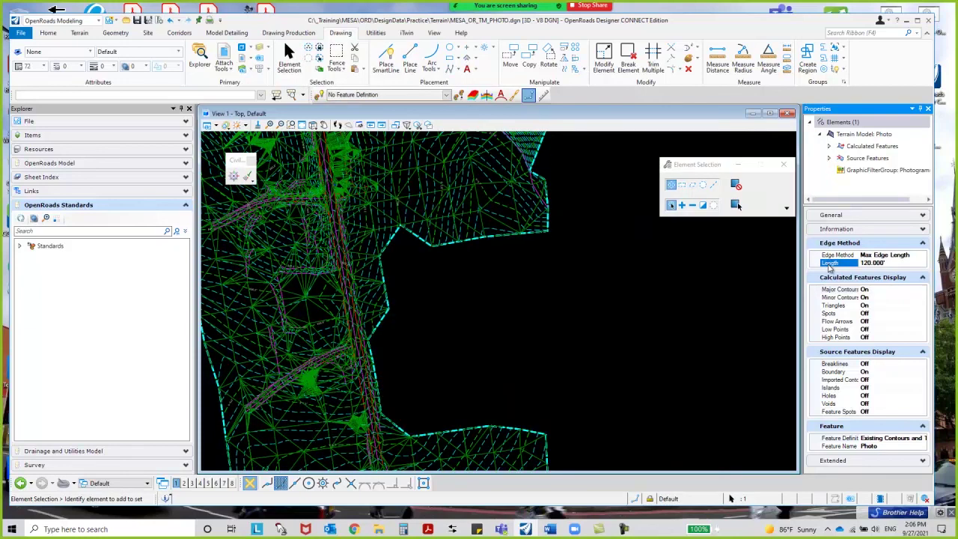
- Restore the Photo terrain's maximum edge length to 150 feet
{"action": "left_click", "coordinate": [855, 264]}
{"action": "type", "text": "150"}
{"action": "key", "text": "Return"}
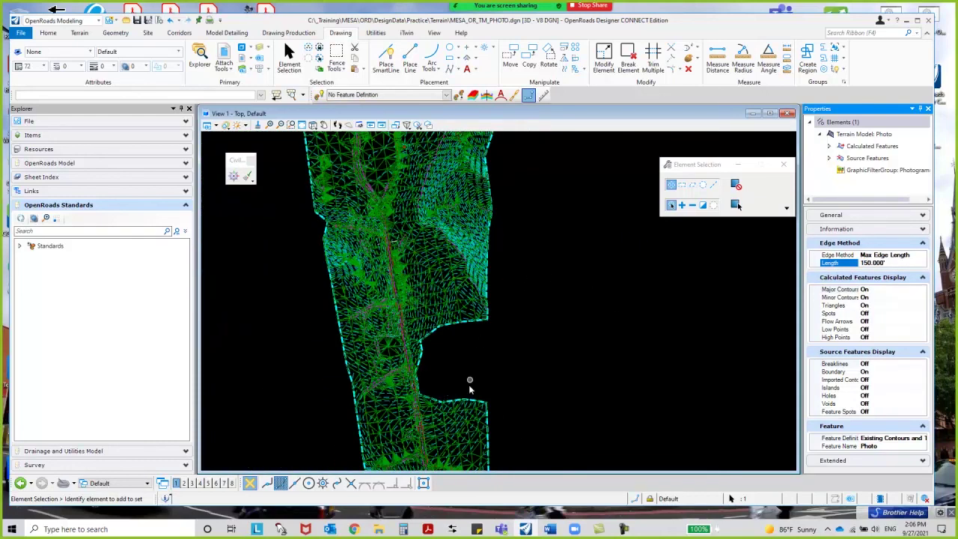
{"action": "scroll", "coordinate": [441, 267], "scroll_direction": "up", "scroll_amount": 5}
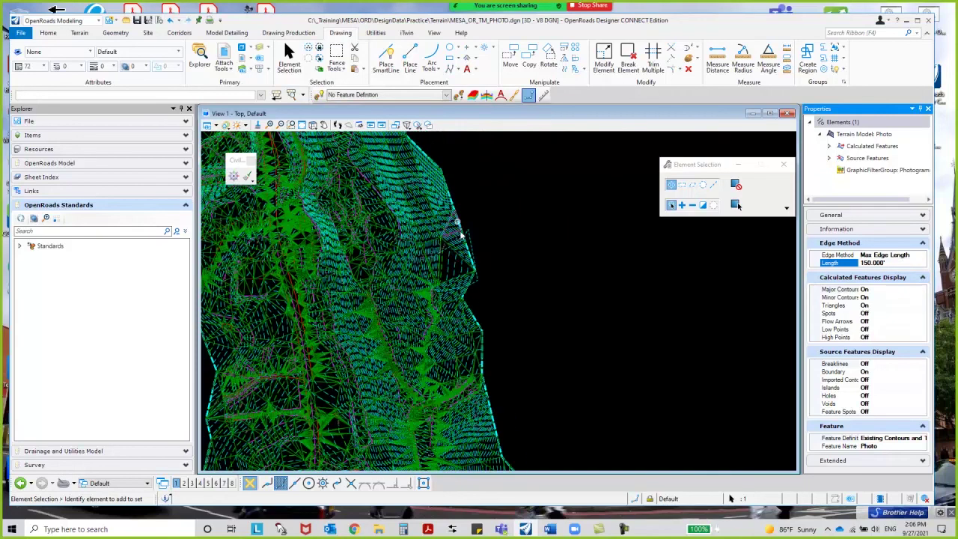
{"action": "scroll", "coordinate": [425, 255], "scroll_direction": "up", "scroll_amount": 2}
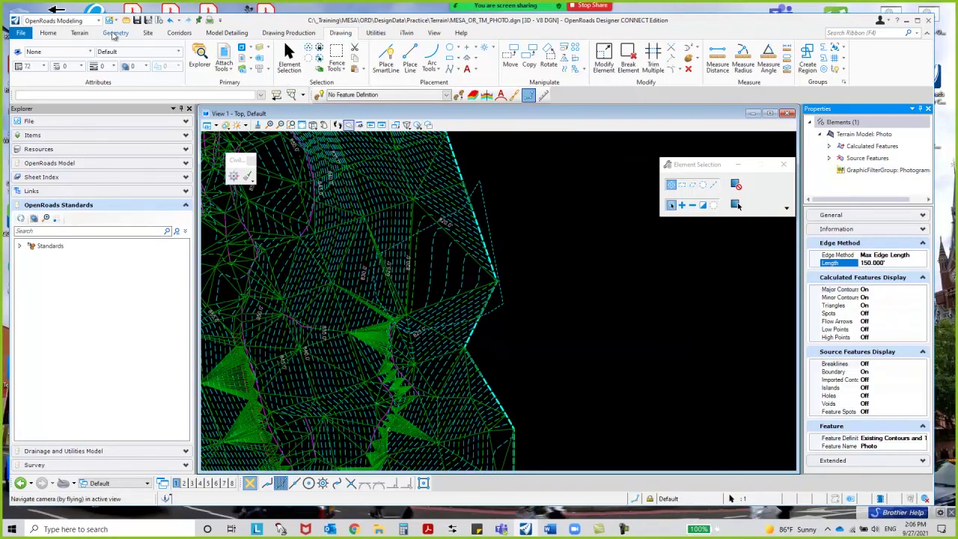
- In Graphical Filter Manager, add Obscured to the Photogrammetry group's filters and finish
{"action": "left_click", "coordinate": [79, 34]}
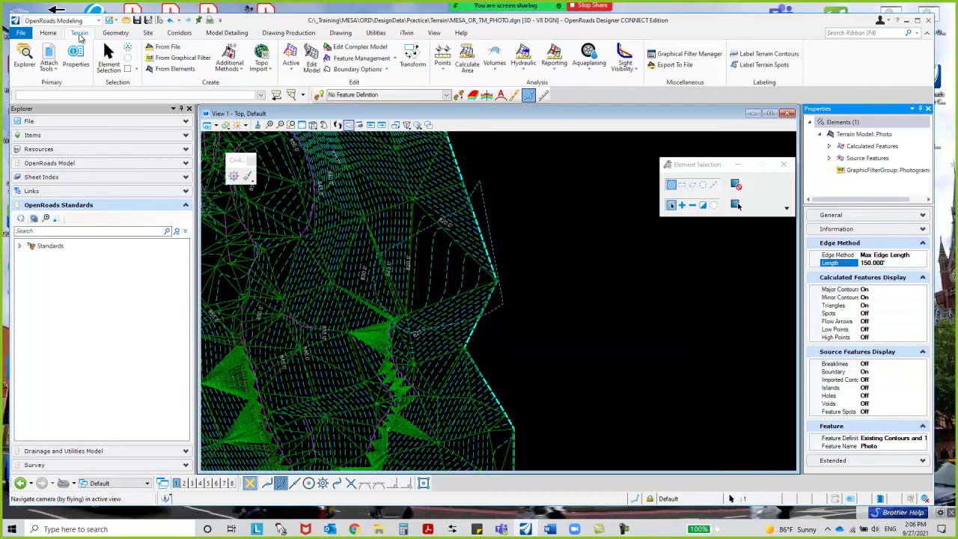
{"action": "left_click", "coordinate": [690, 54]}
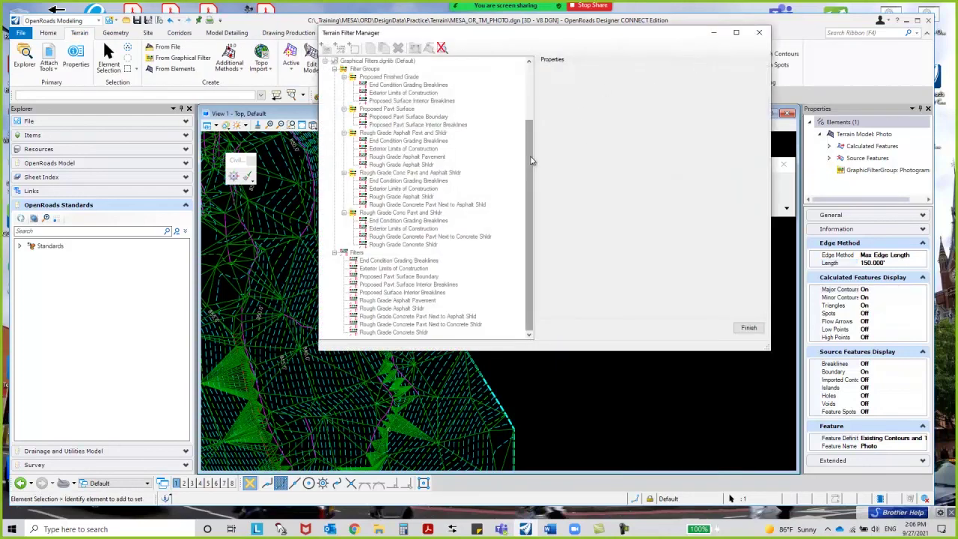
{"action": "scroll", "coordinate": [437, 112], "scroll_direction": "up", "scroll_amount": 3}
{"action": "left_click", "coordinate": [370, 78]}
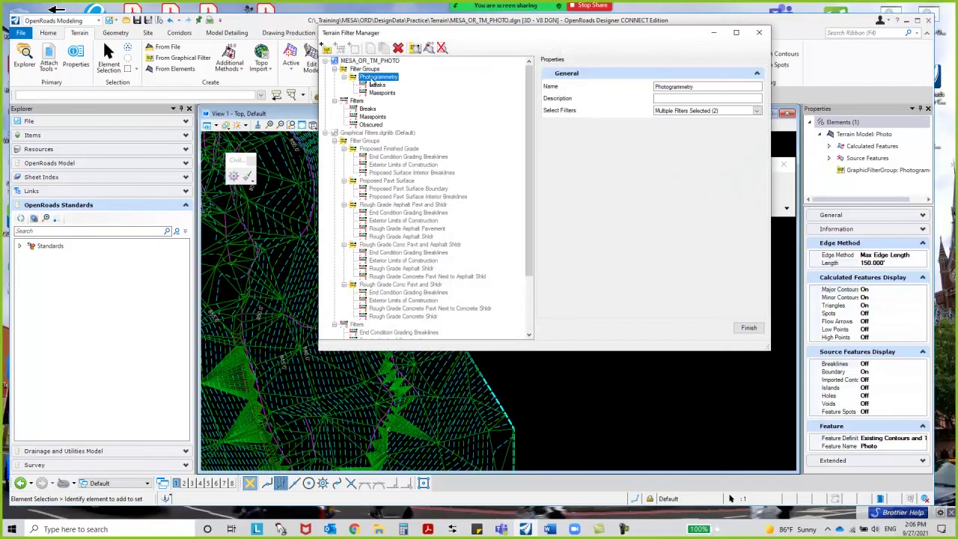
{"action": "right_click", "coordinate": [370, 78]}
{"action": "left_click", "coordinate": [640, 60]}
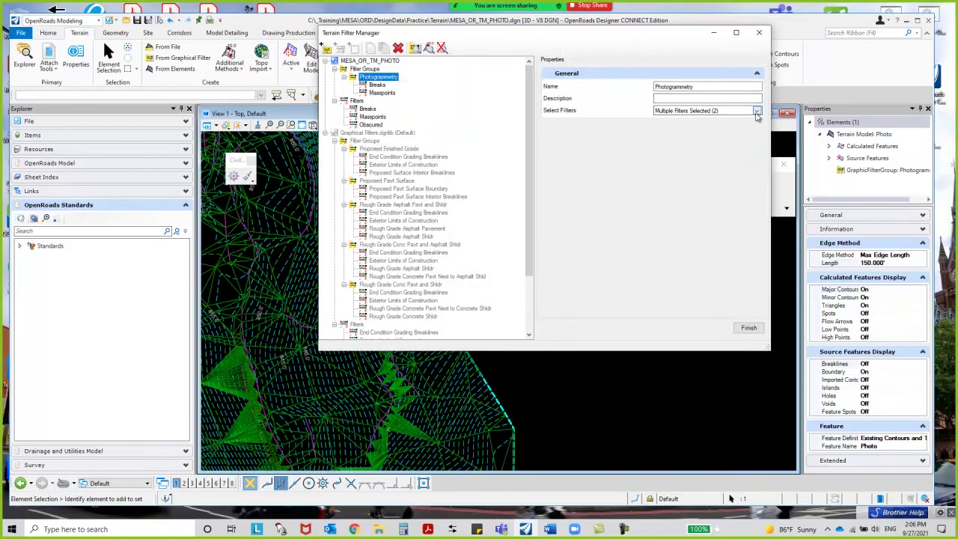
{"action": "left_click", "coordinate": [756, 111]}
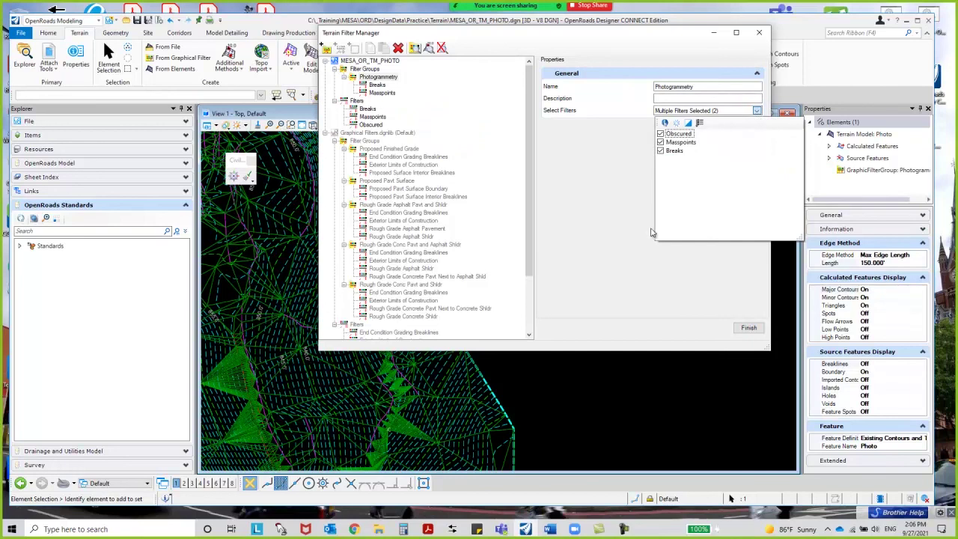
{"action": "left_click", "coordinate": [640, 248]}
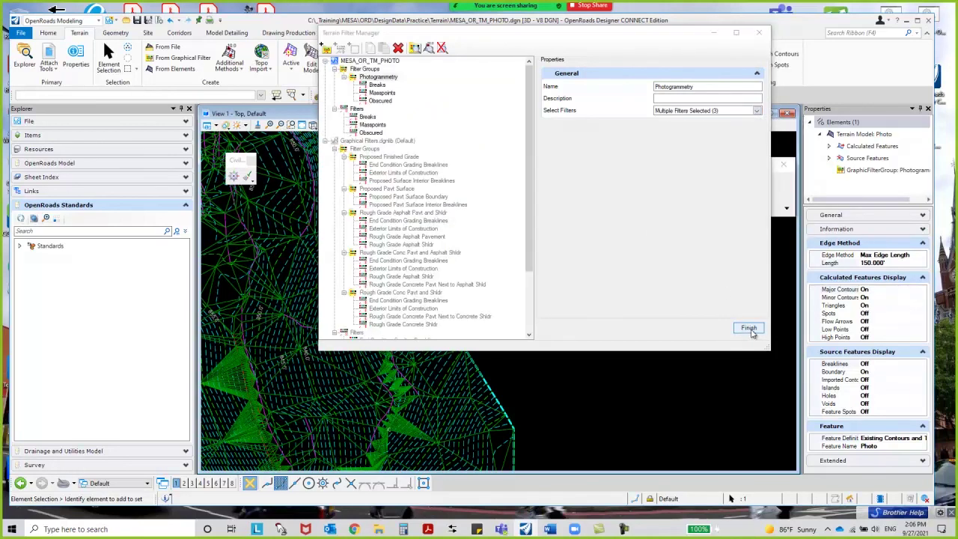
{"action": "left_click", "coordinate": [749, 327]}
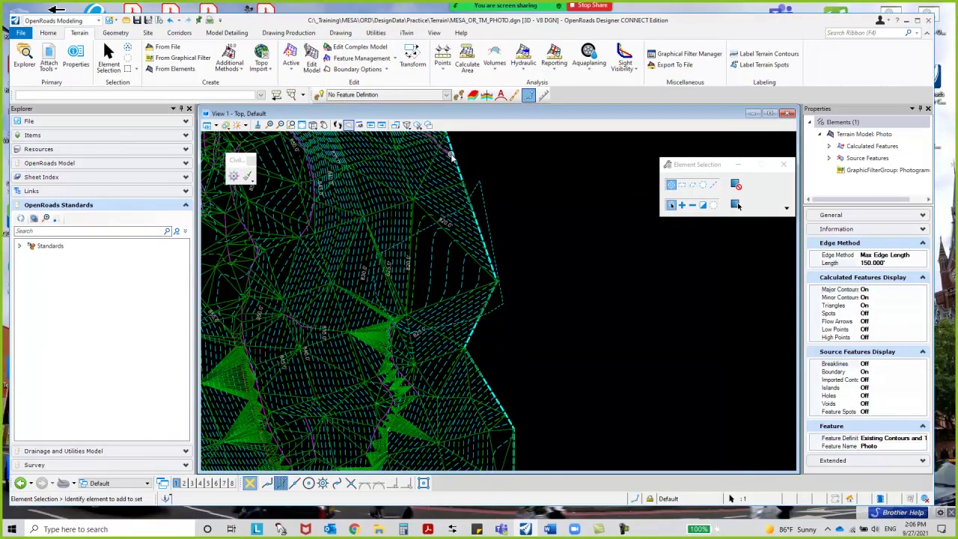
- Rebuild the Photo terrain from GraphicFilterGroup: Photogrammetry using Rebuild from Graphic Filter
{"action": "mouse_move", "coordinate": [451, 156]}
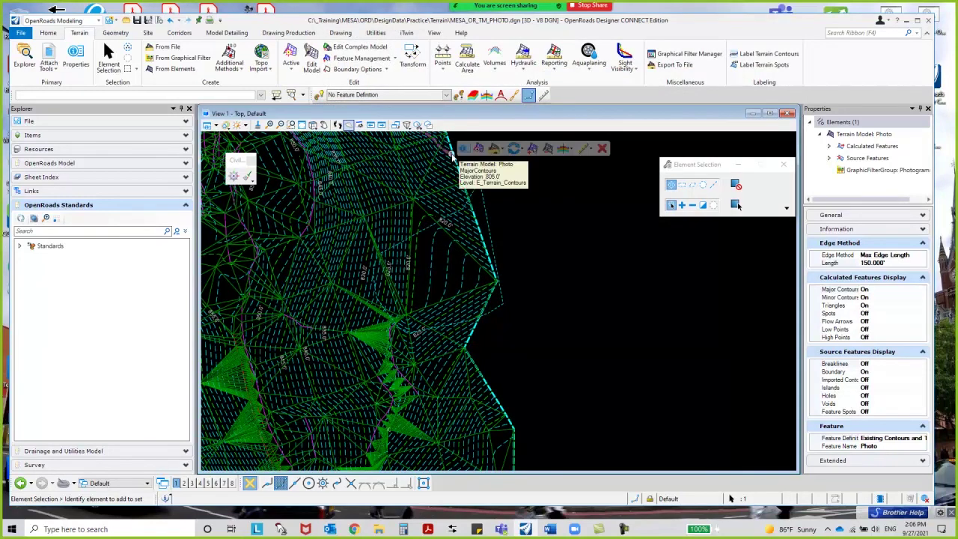
{"action": "left_click", "coordinate": [515, 148]}
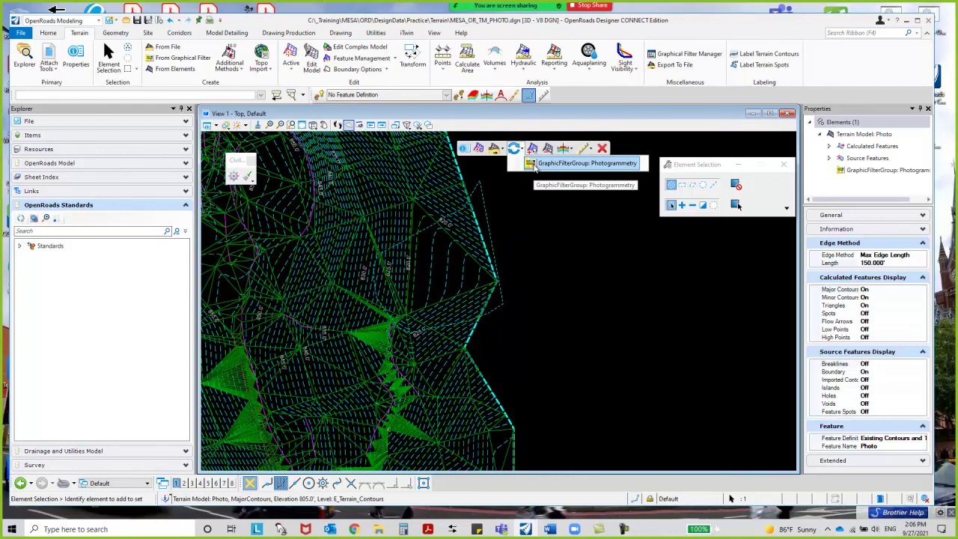
{"action": "left_click", "coordinate": [569, 163]}
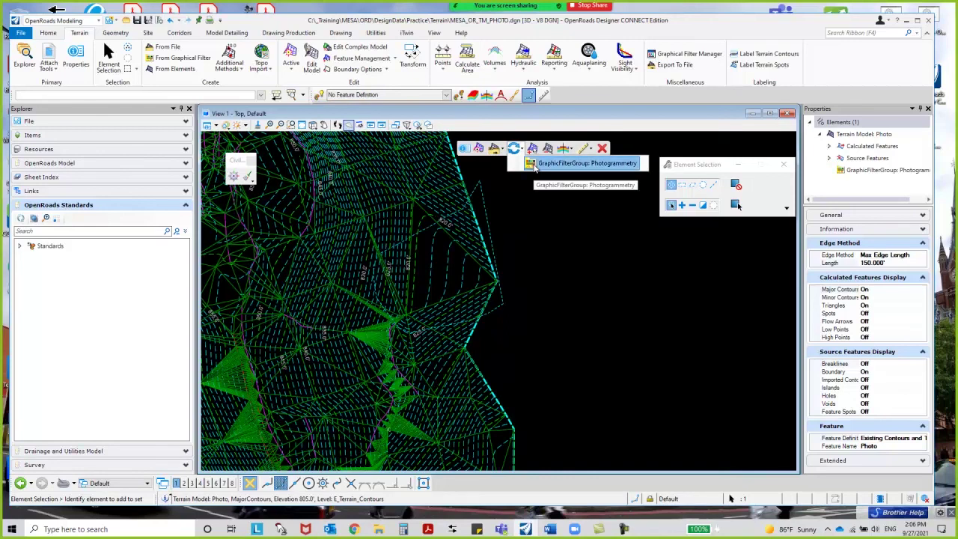